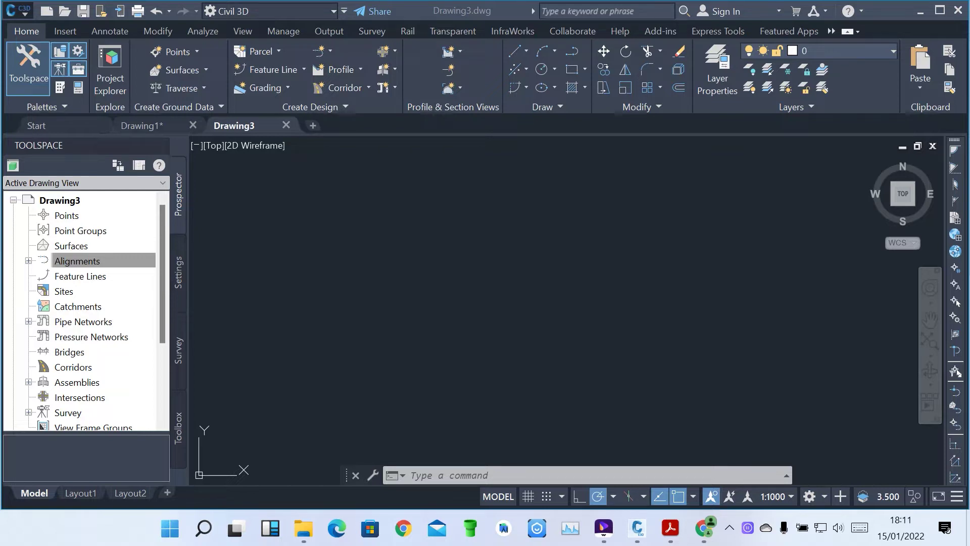
# Start importing points from a file, choosing the PENZD (comma delimited) format, and open the source file selection
pyautogui.click(65, 31)
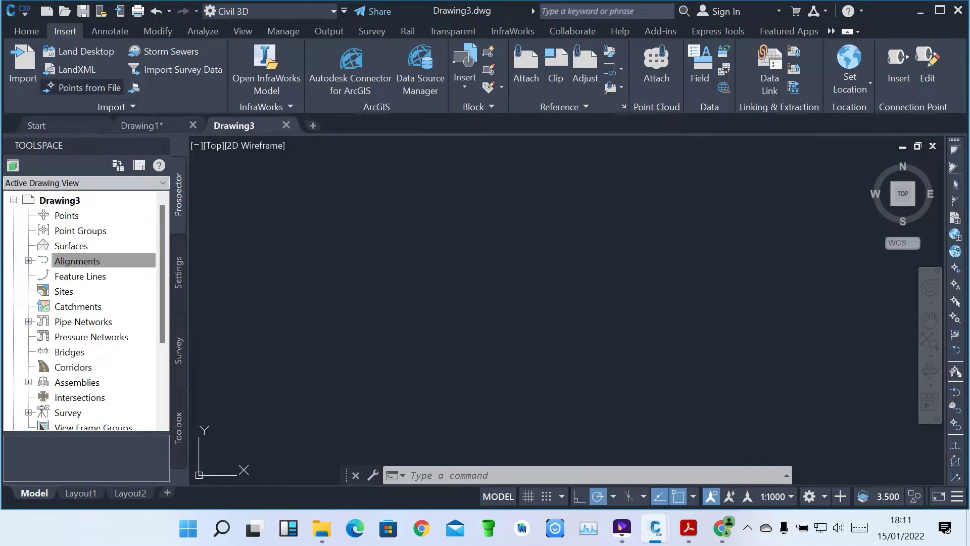
pyautogui.click(84, 88)
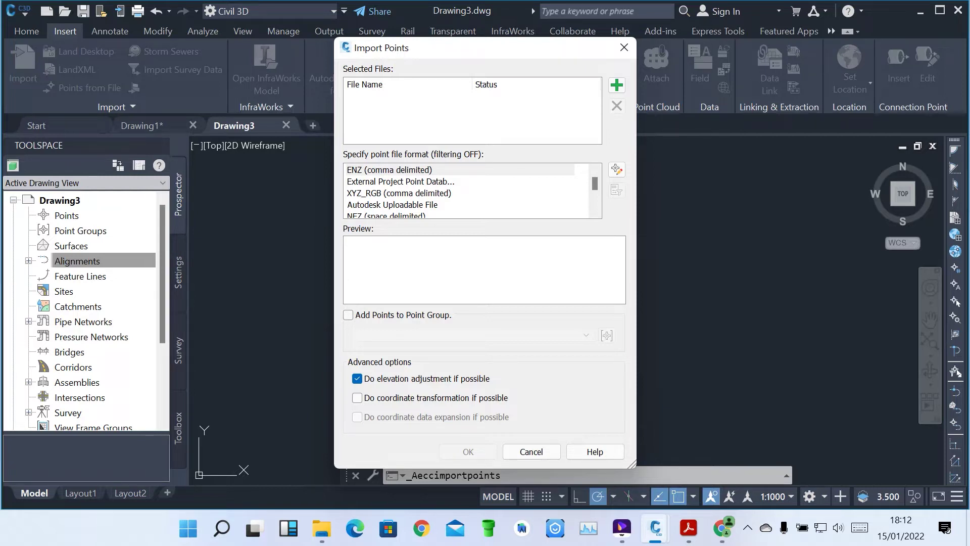
pyautogui.scroll(-3, 467, 191)
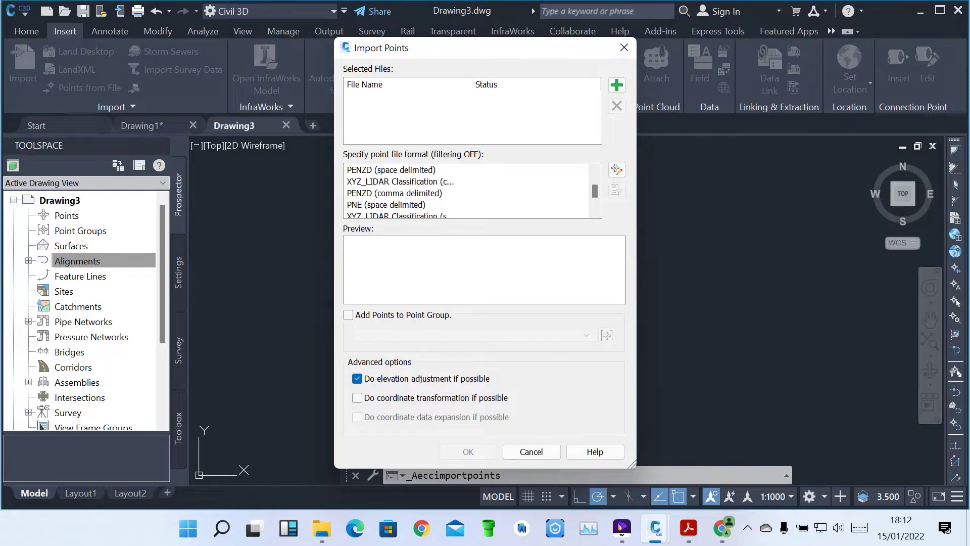
pyautogui.click(429, 193)
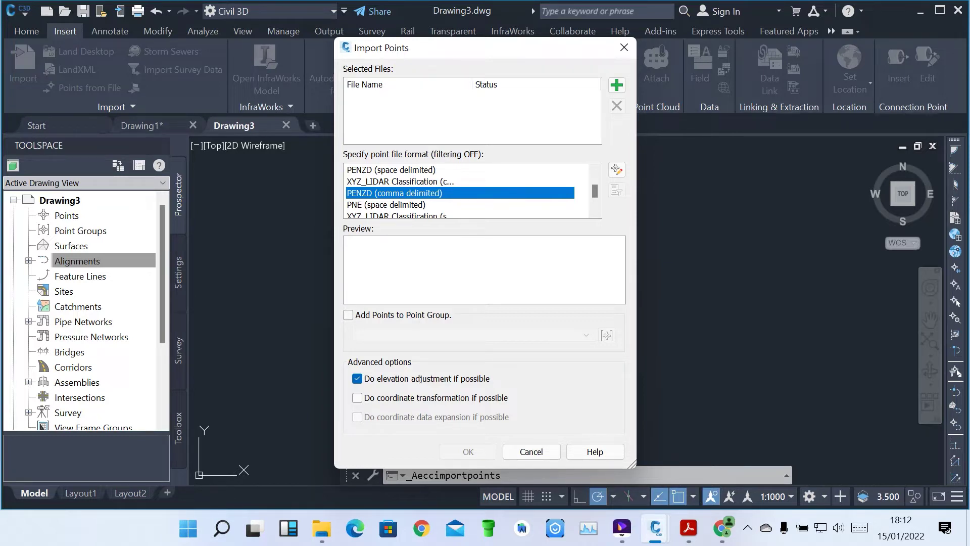
pyautogui.click(617, 84)
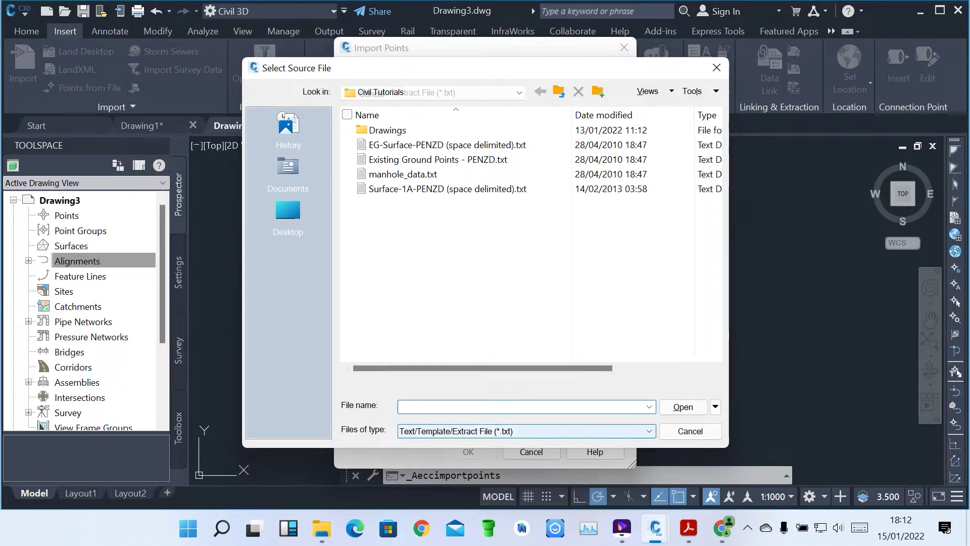
pyautogui.click(525, 431)
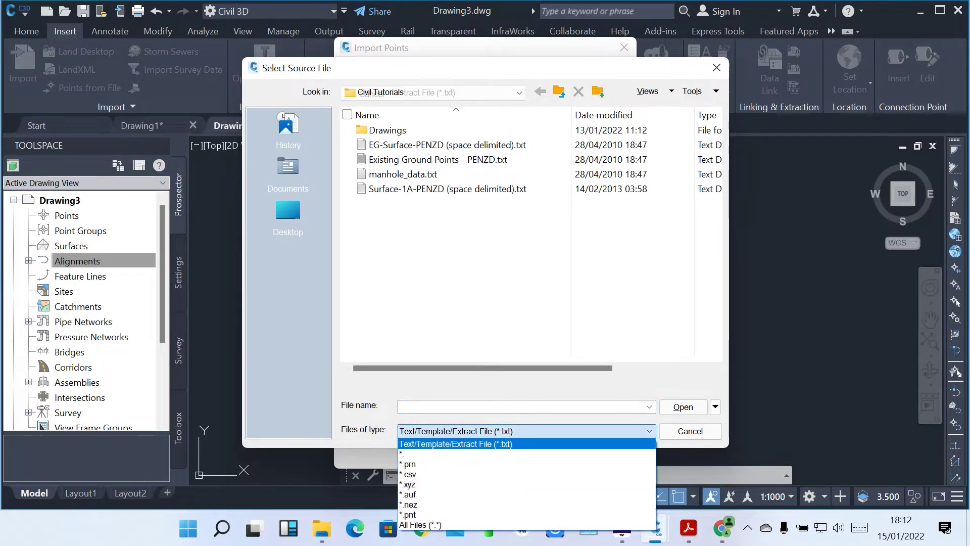
pyautogui.click(525, 431)
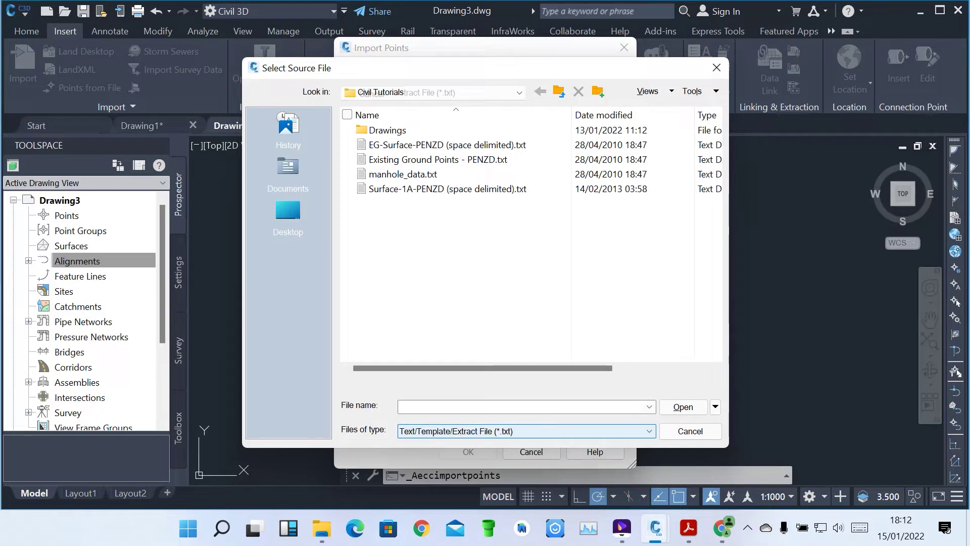
pyautogui.click(526, 431)
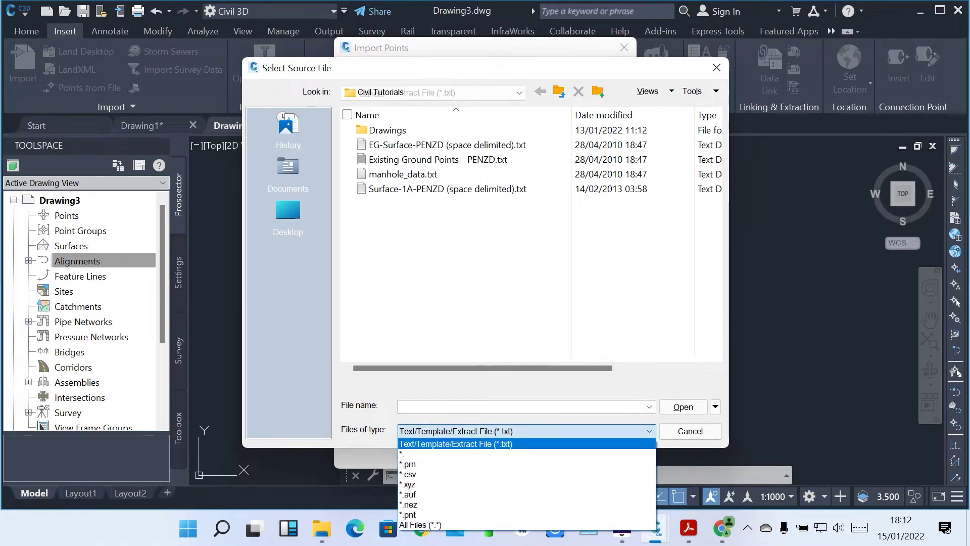
pyautogui.click(526, 431)
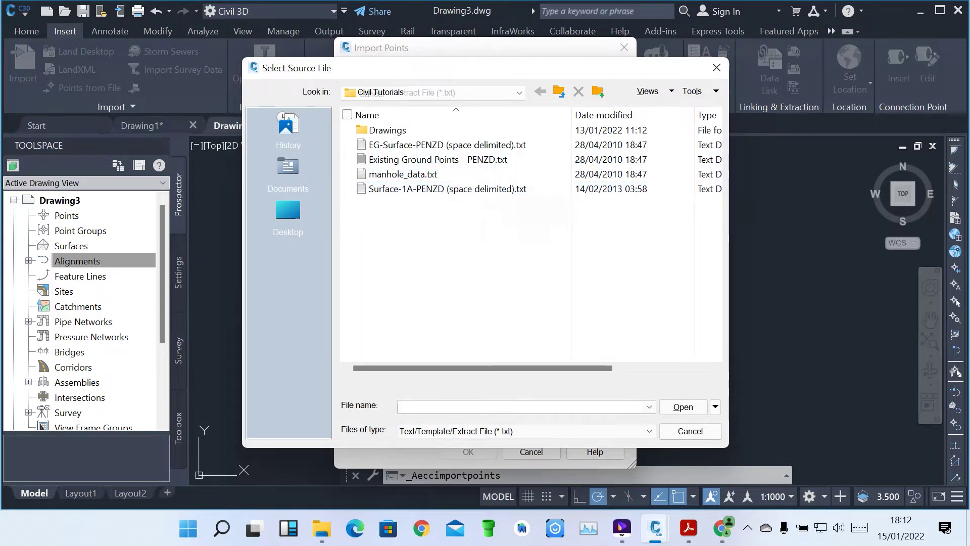
pyautogui.hscroll(3, 531, 237)
pyautogui.hscroll(-3, 530, 237)
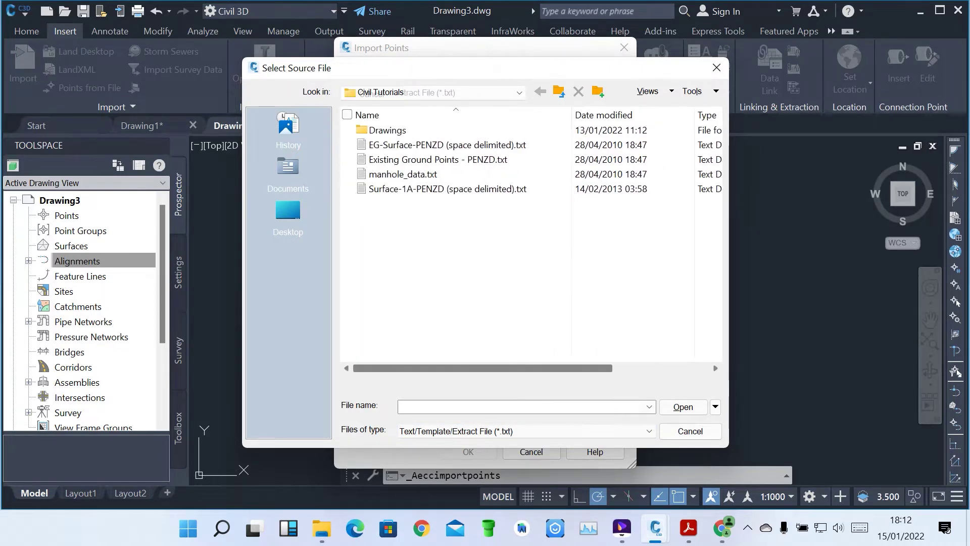
# Select EG-Surface-PENZD (space delimited).txt as the source and import its points in the NEZ (space delimited) format
pyautogui.click(444, 145)
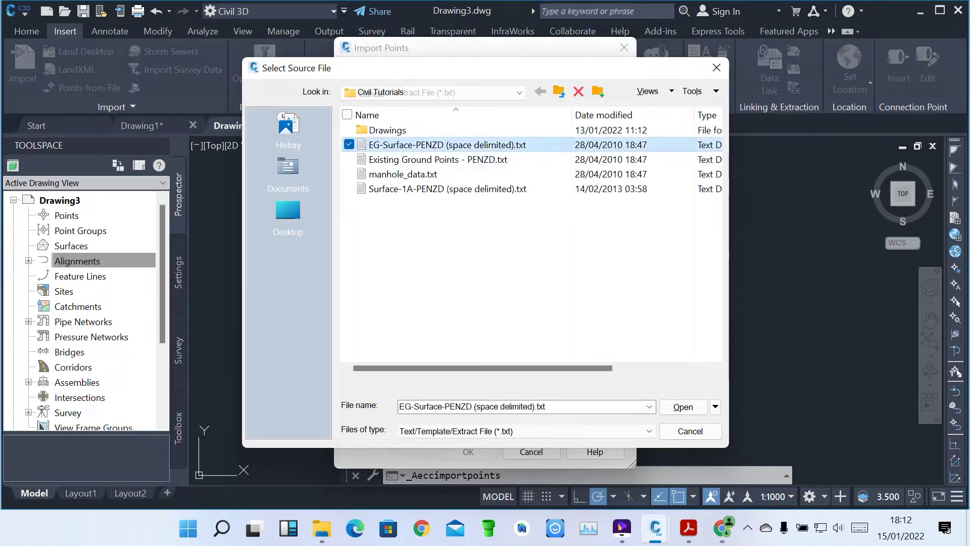
pyautogui.click(683, 406)
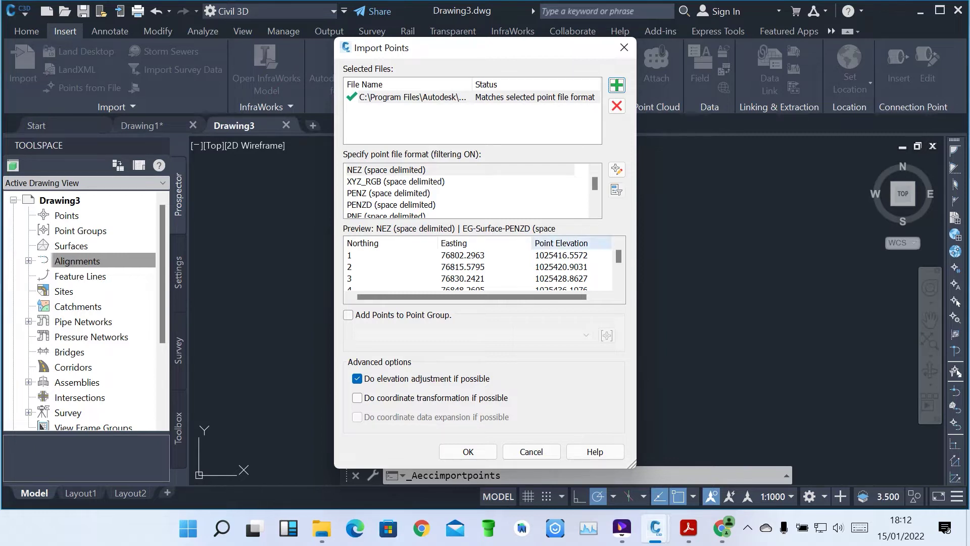
pyautogui.hscroll(1, 478, 267)
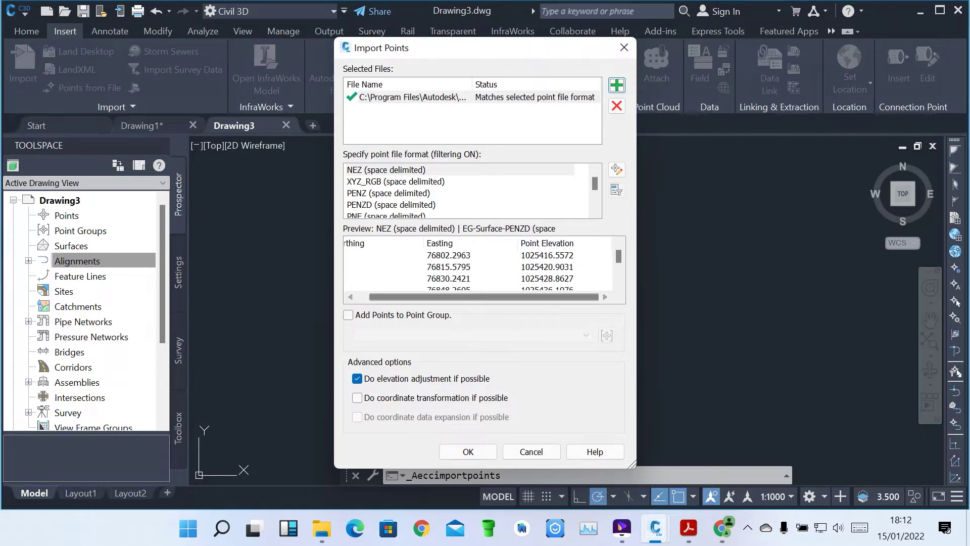
pyautogui.press('Return')
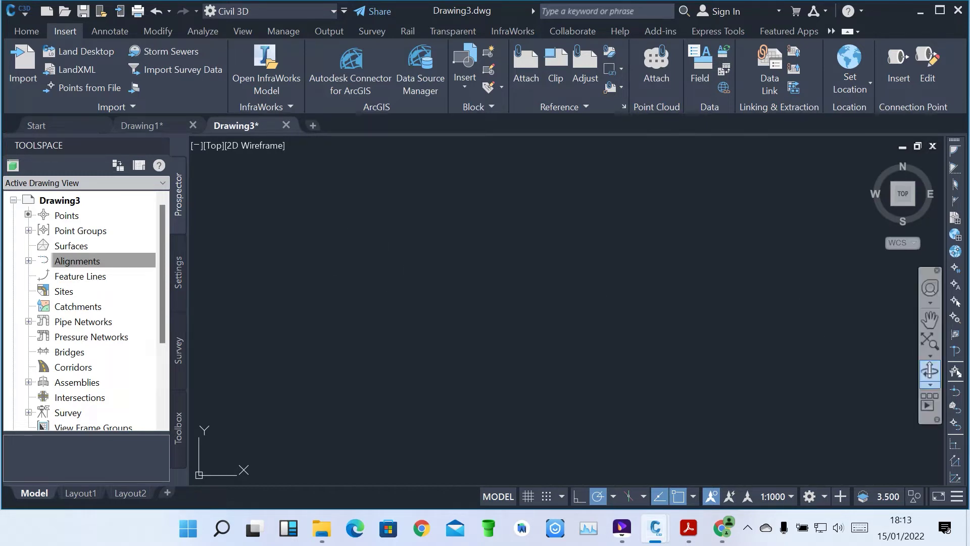
# Zoom to the drawing extents and examine the layout of the imported survey points
pyautogui.click(929, 355)
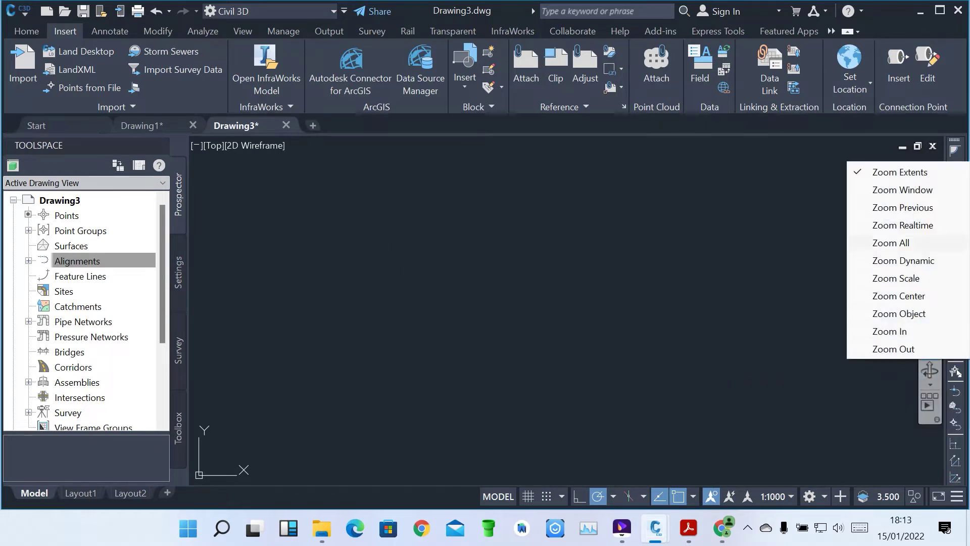
pyautogui.click(900, 172)
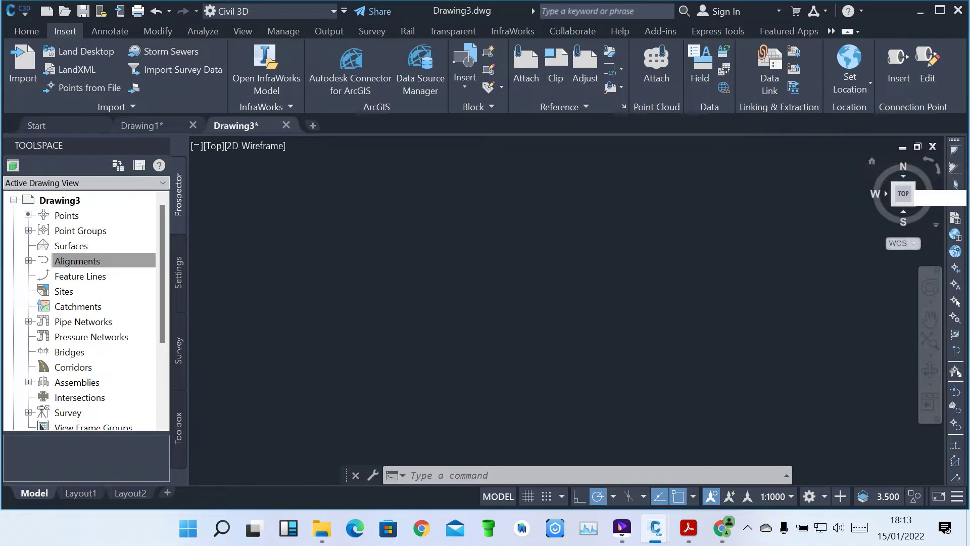
pyautogui.scroll(-2, 514, 271)
pyautogui.scroll(8, 511, 264)
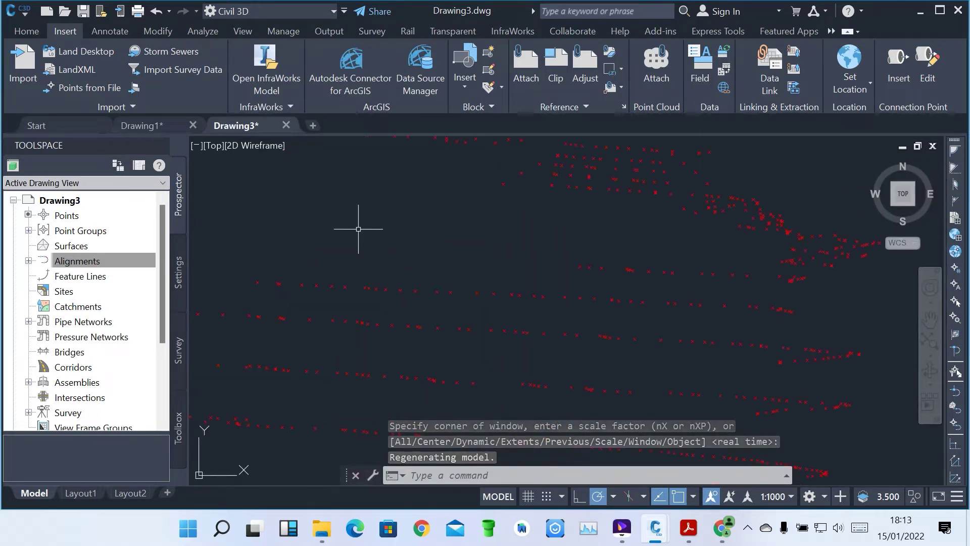
pyautogui.scroll(-5, 495, 257)
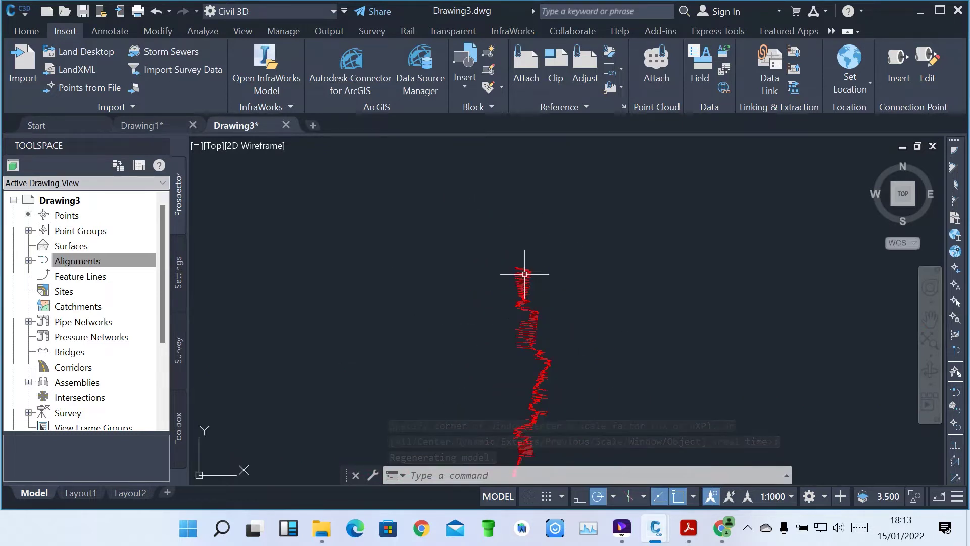
pyautogui.scroll(4, 536, 390)
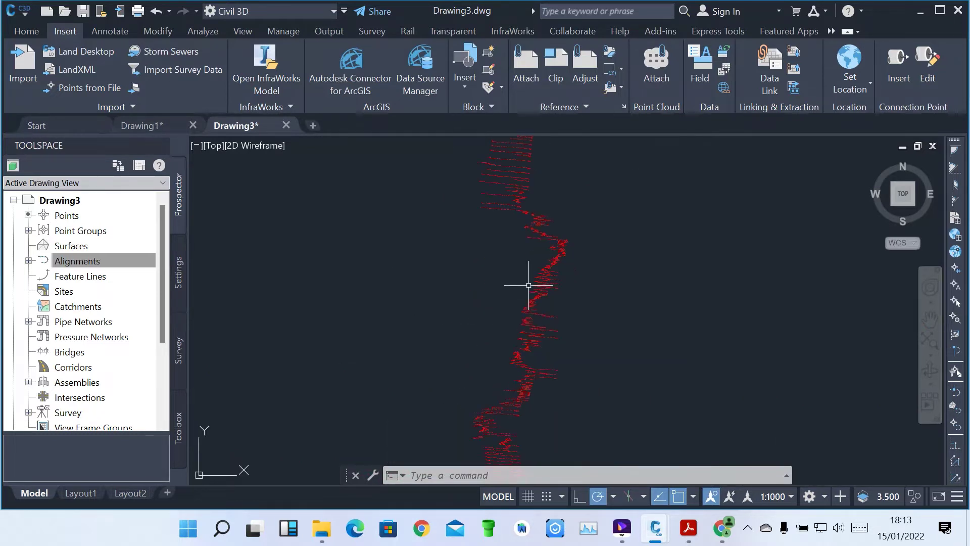
pyautogui.scroll(2, 526, 349)
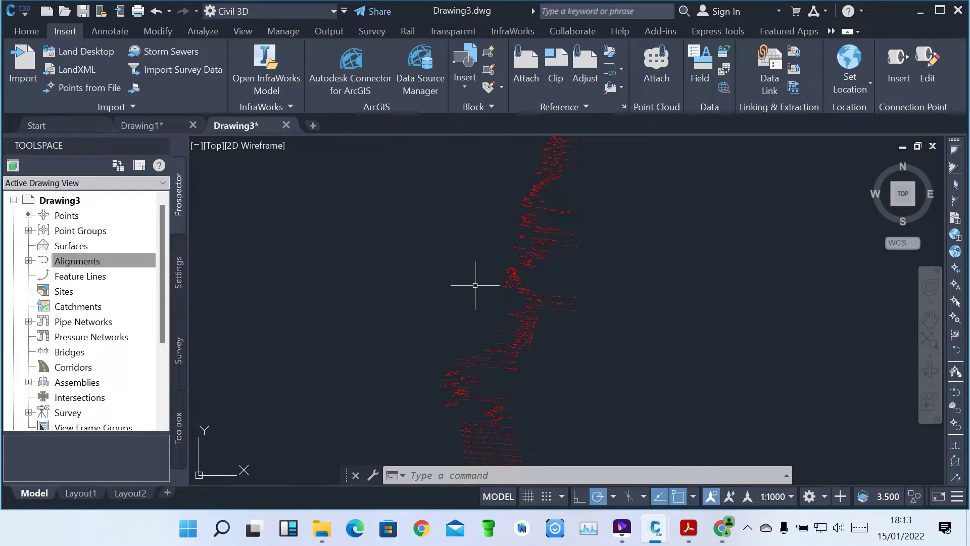
pyautogui.scroll(5, 483, 348)
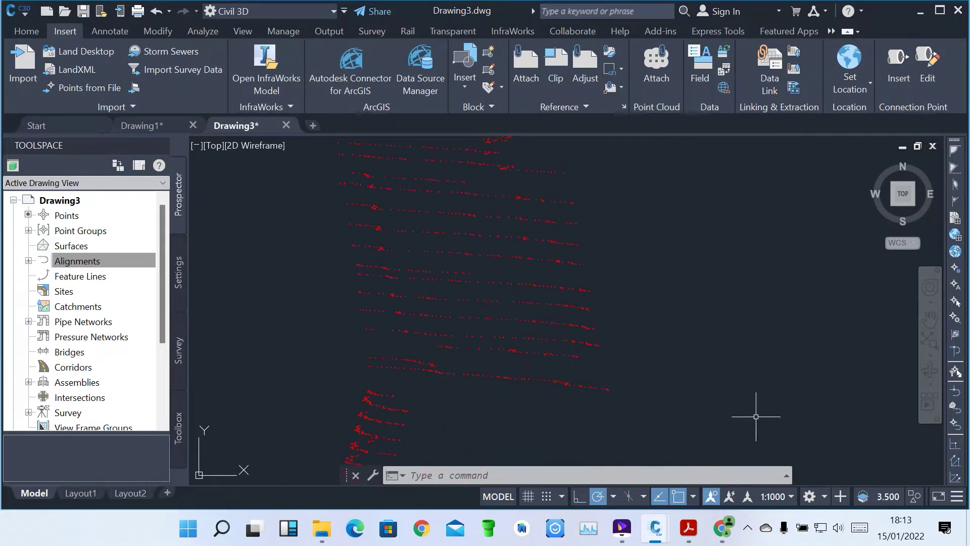
# Set the annotation scale to 1:2500
pyautogui.click(777, 496)
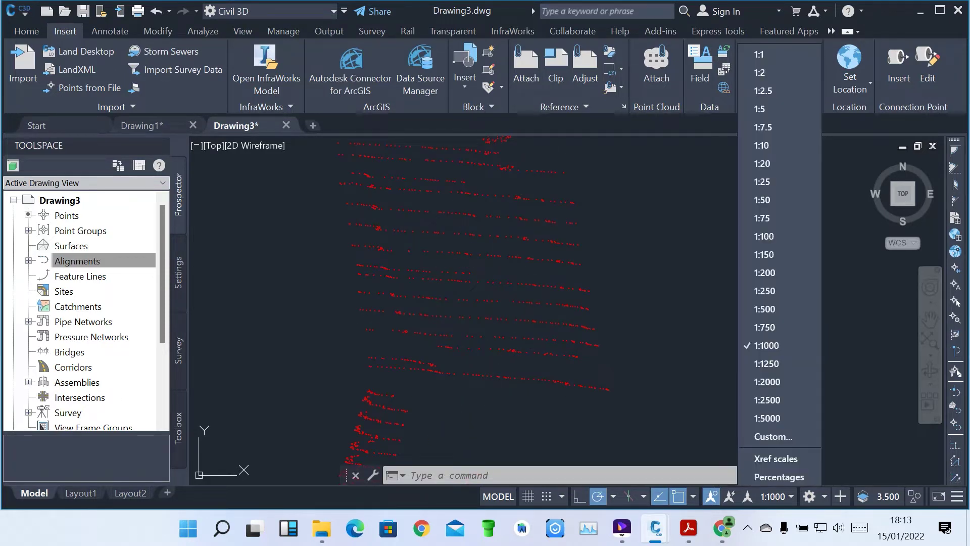
pyautogui.click(766, 399)
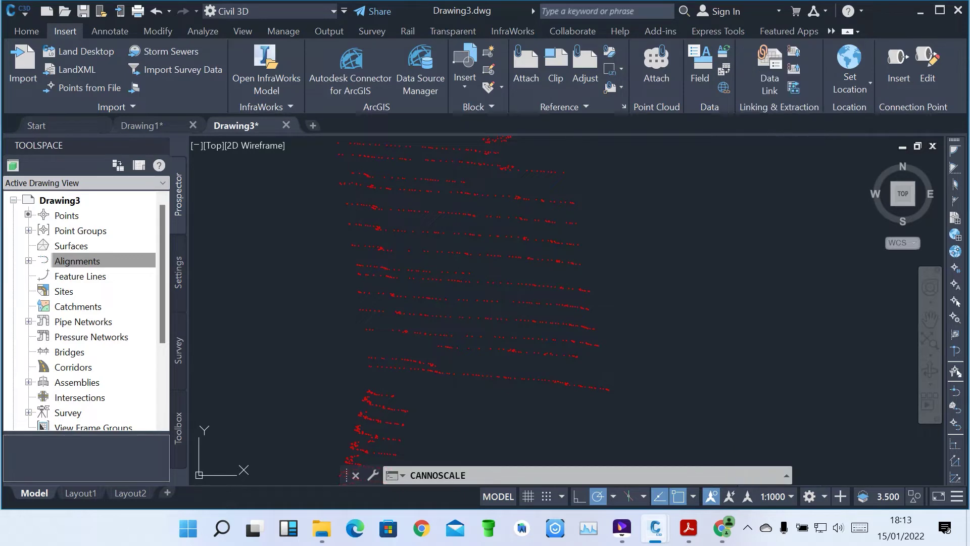
# Inspect the number, layer, easting, northing and elevation of individual COGO points, then review the overall point set
pyautogui.scroll(3, 386, 416)
pyautogui.scroll(4, 399, 401)
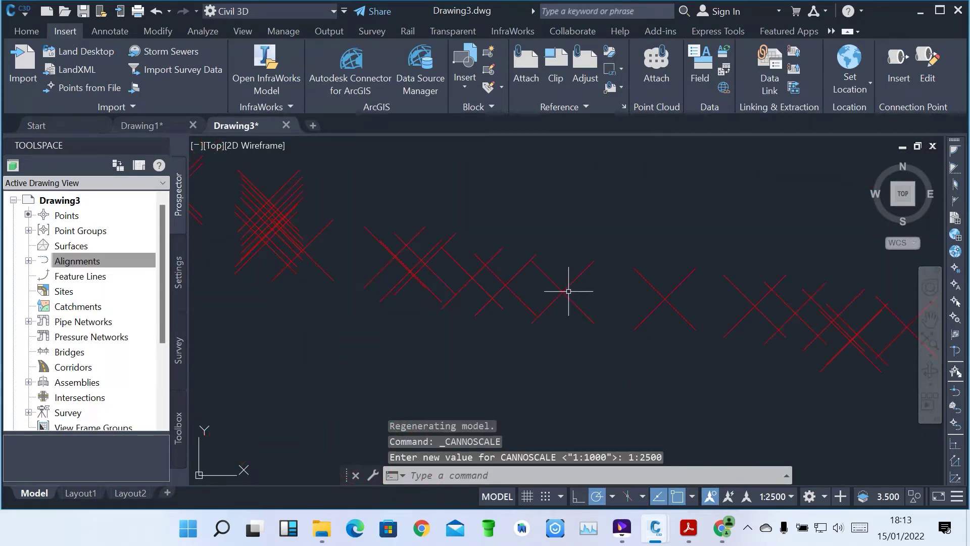
pyautogui.moveTo(568, 288)
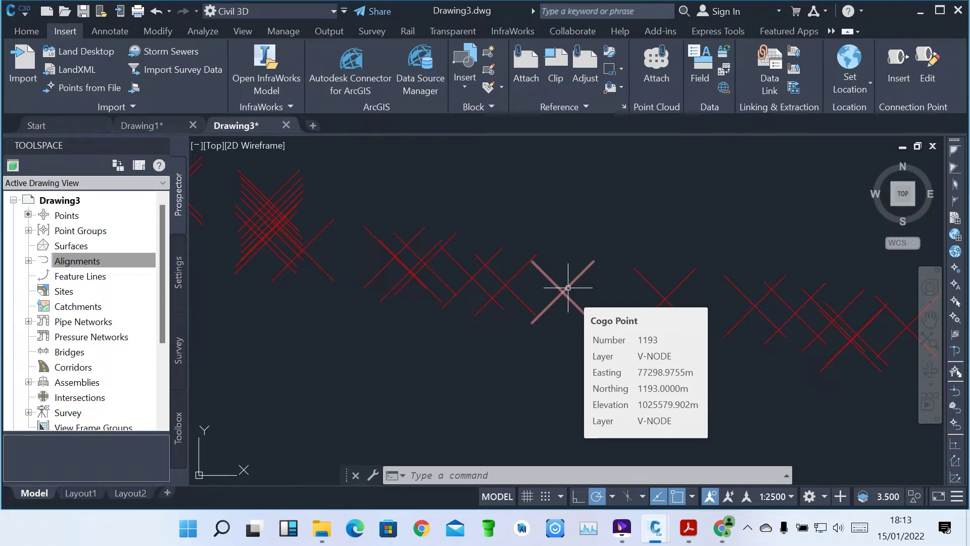
pyautogui.scroll(-4, 568, 288)
pyautogui.scroll(2, 544, 226)
pyautogui.scroll(7, 544, 226)
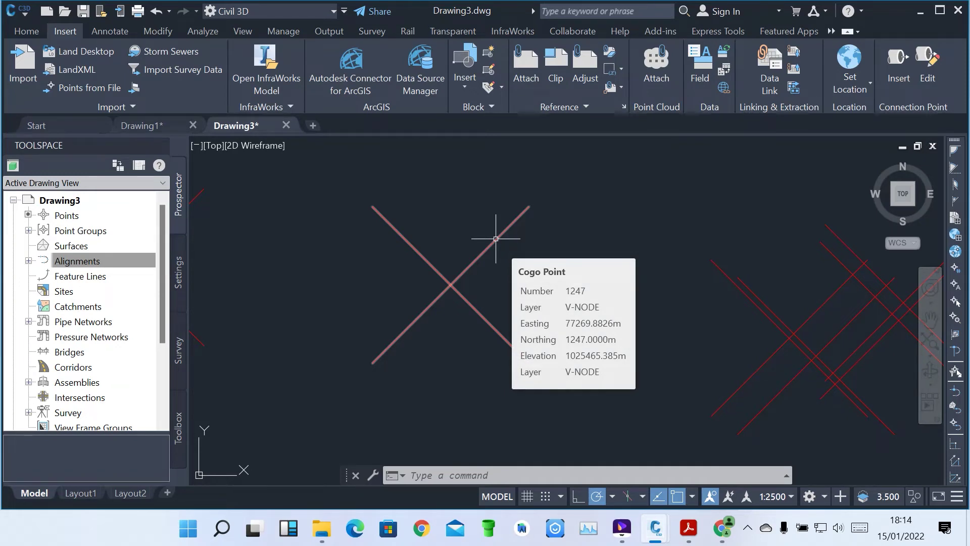
pyautogui.scroll(-12, 513, 298)
pyautogui.scroll(3, 513, 304)
pyautogui.scroll(-5, 513, 304)
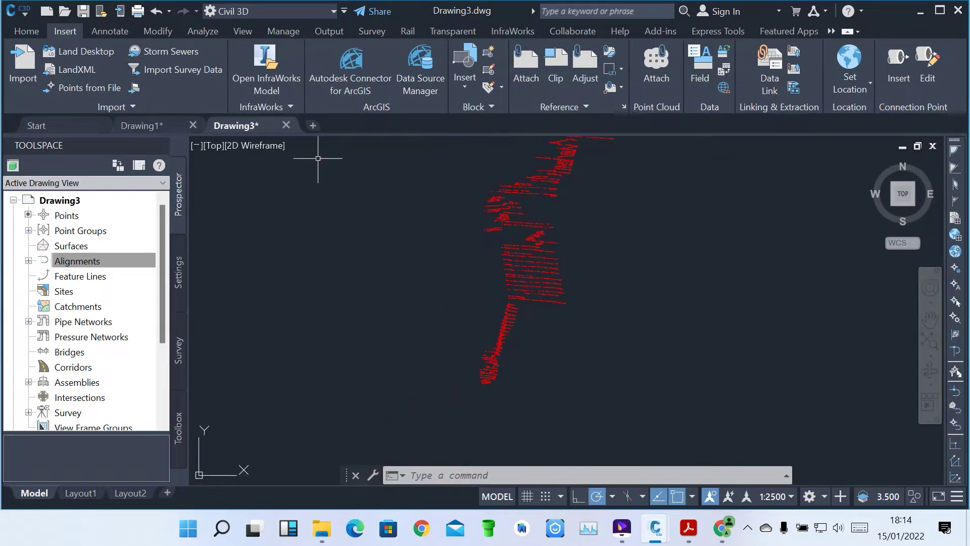
# Create a new drawing and import all contents of the LandXML file GSG_features_points.xml into it
pyautogui.click(313, 125)
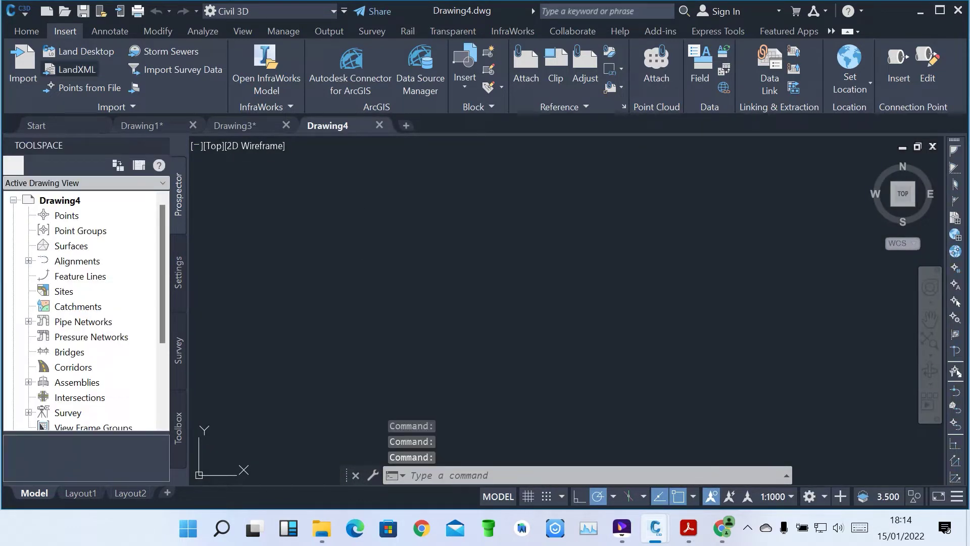
pyautogui.click(76, 69)
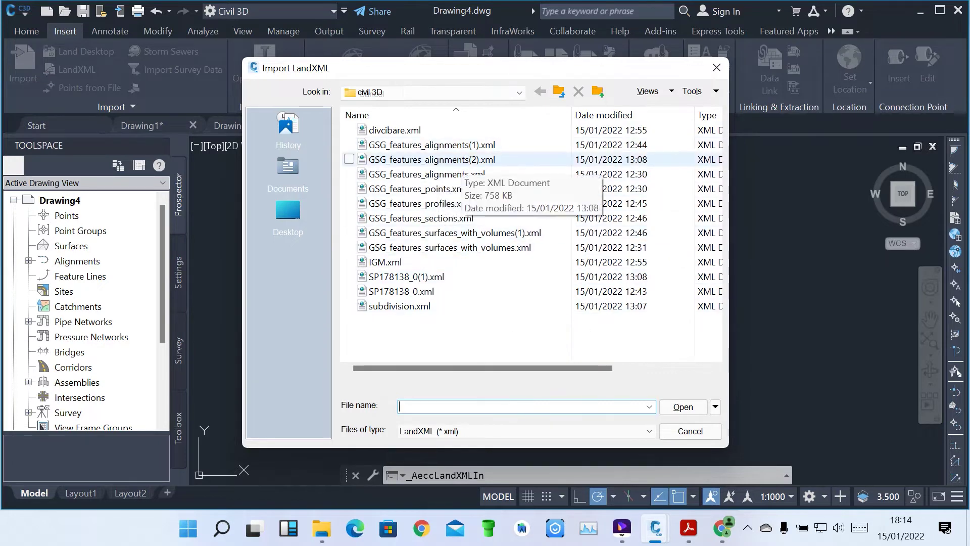
pyautogui.click(417, 188)
pyautogui.click(682, 407)
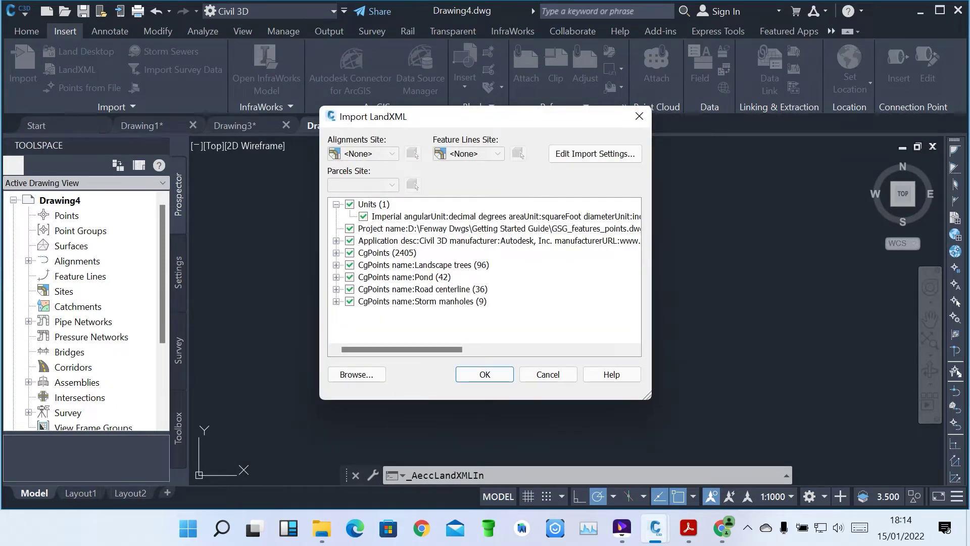
pyautogui.press('Return')
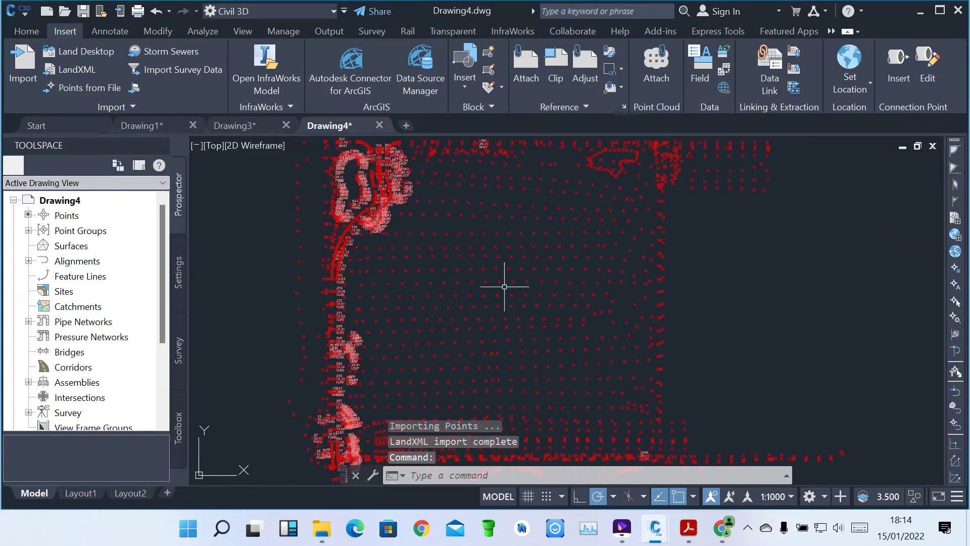
# Examine the LandXML point layout and inspect the properties of a single COGO point in the grid
pyautogui.scroll(5, 429, 313)
pyautogui.scroll(-6, 445, 318)
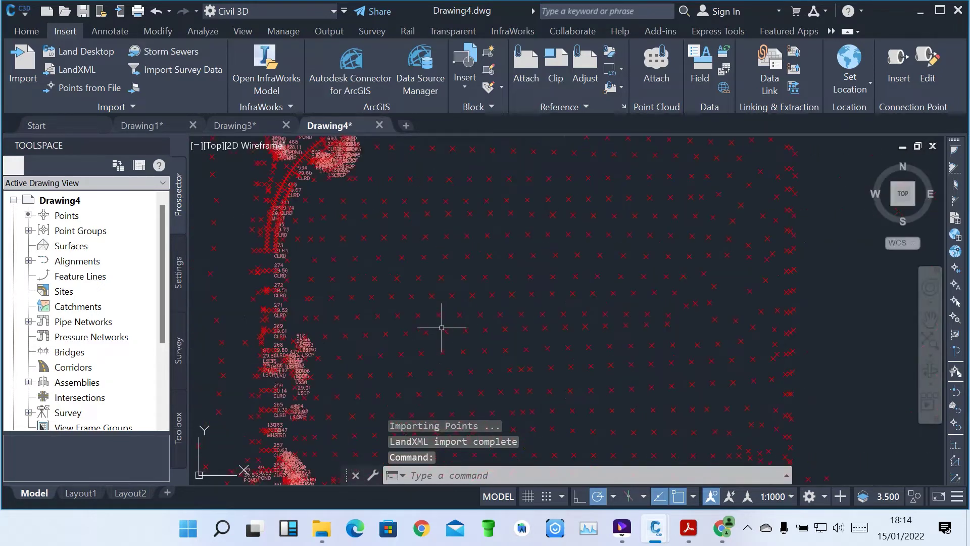
pyautogui.scroll(5, 450, 315)
pyautogui.scroll(-5, 537, 287)
pyautogui.scroll(5, 537, 287)
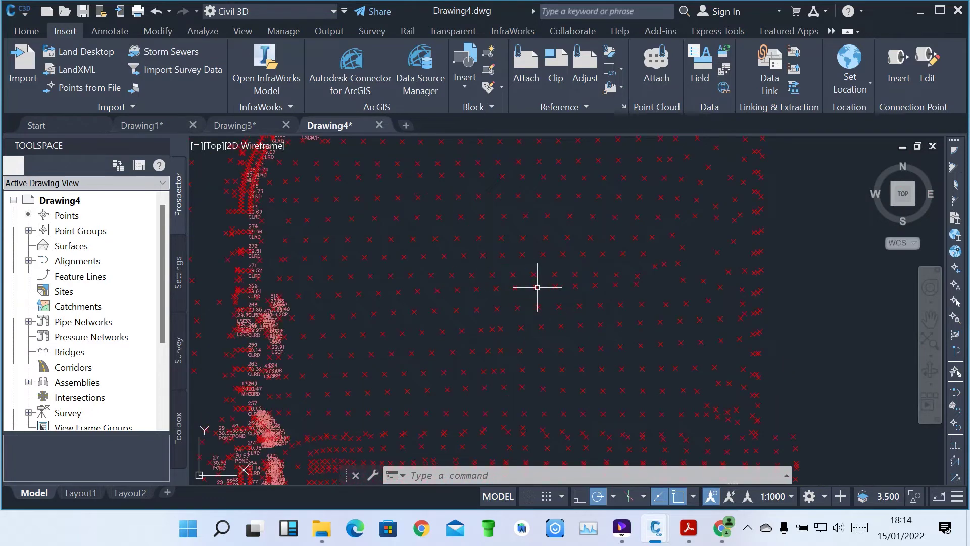
pyautogui.scroll(10, 537, 287)
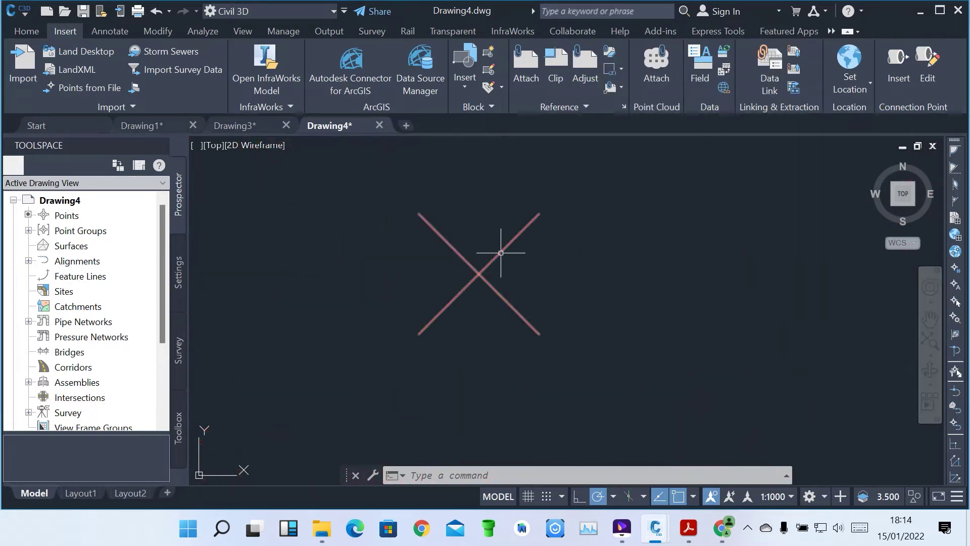
pyautogui.moveTo(501, 252)
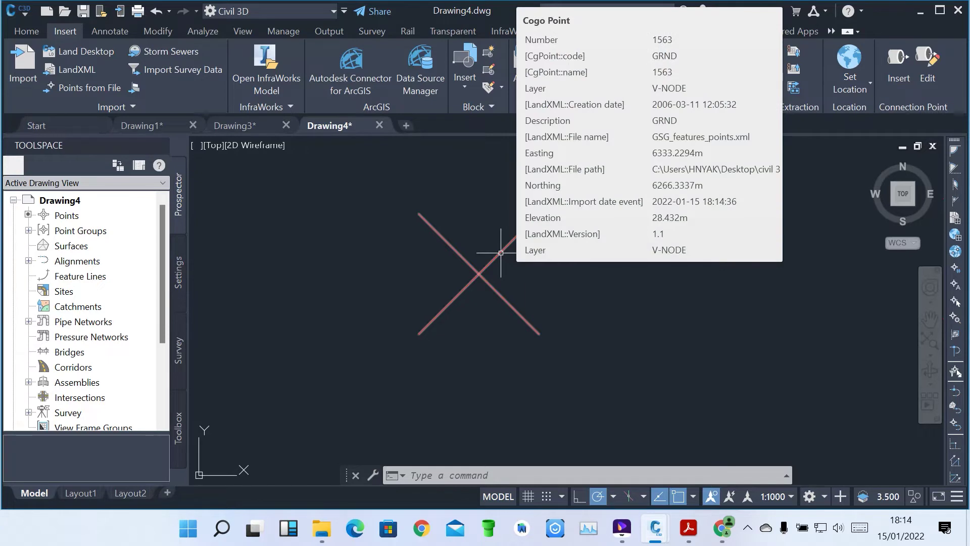
# Review the LandXML point grid and the points in Drawing3, and create a new blank drawing
pyautogui.scroll(-12, 515, 302)
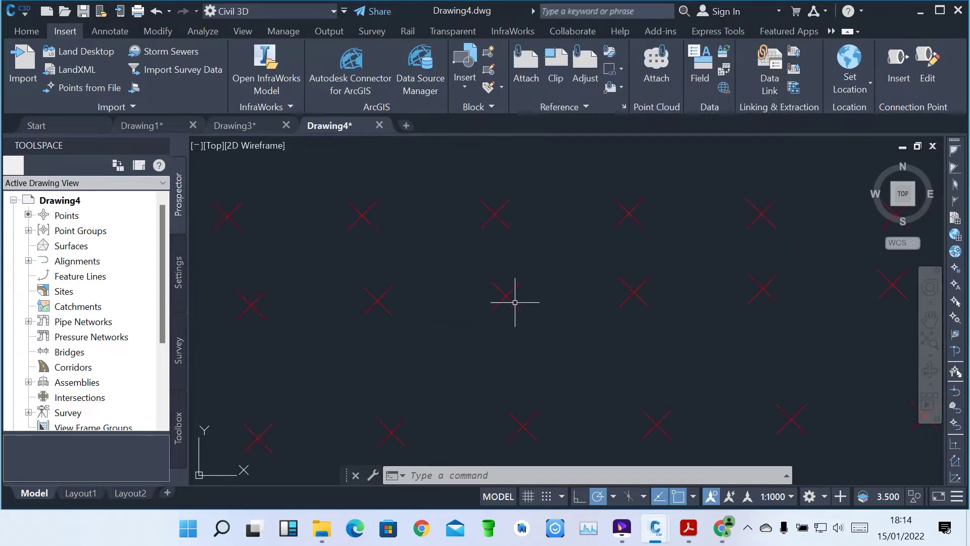
pyautogui.scroll(4, 525, 286)
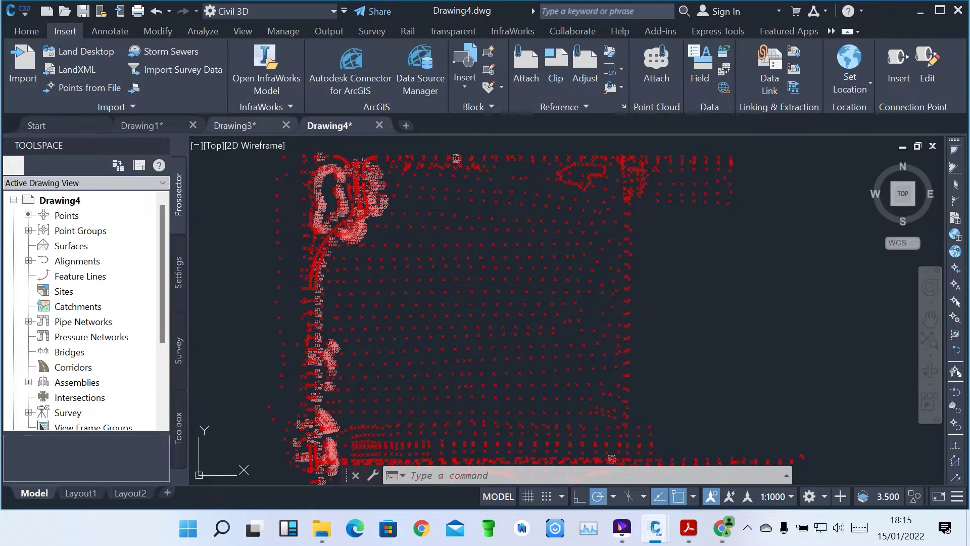
pyautogui.click(235, 125)
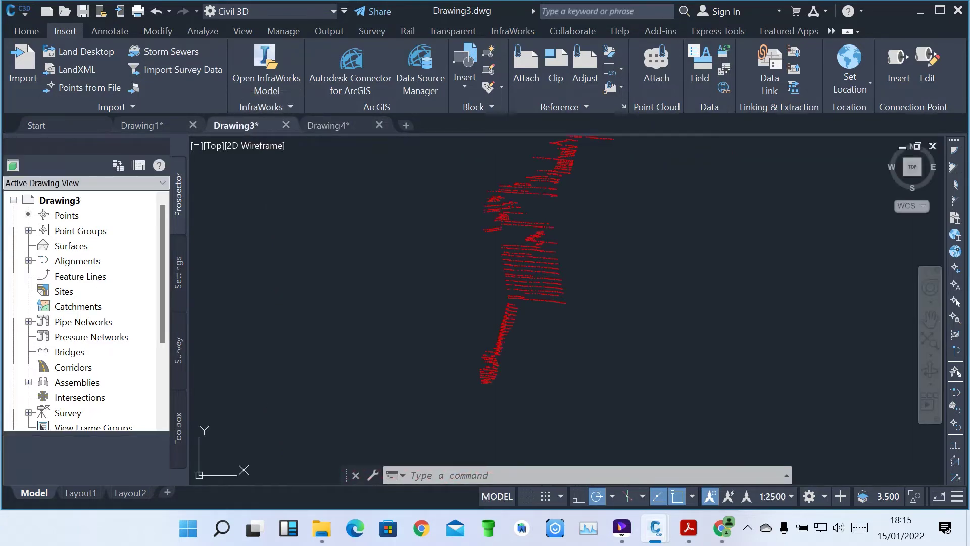
pyautogui.click(405, 125)
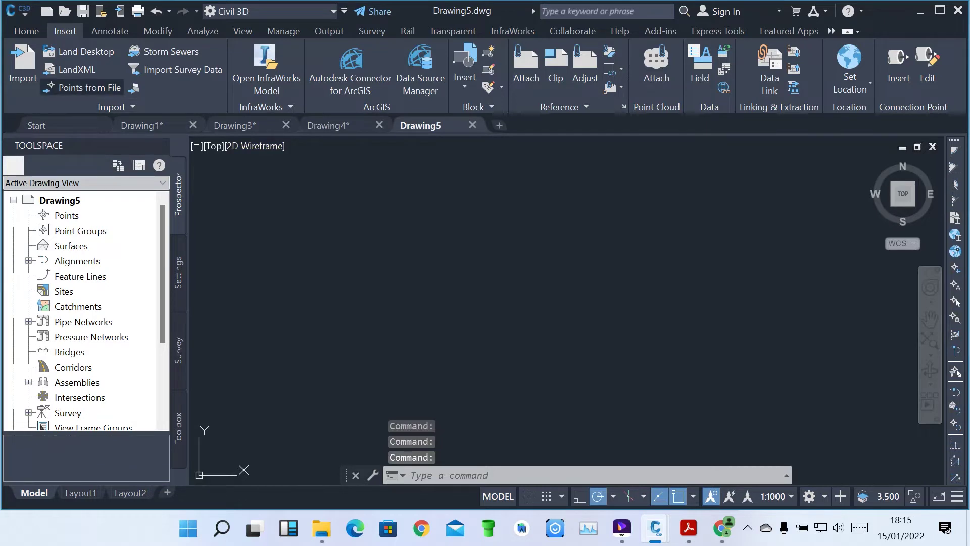
# Try to import the point file Existing Ground Points - PENZD.txt in NEZ (space delimited) format
pyautogui.click(86, 88)
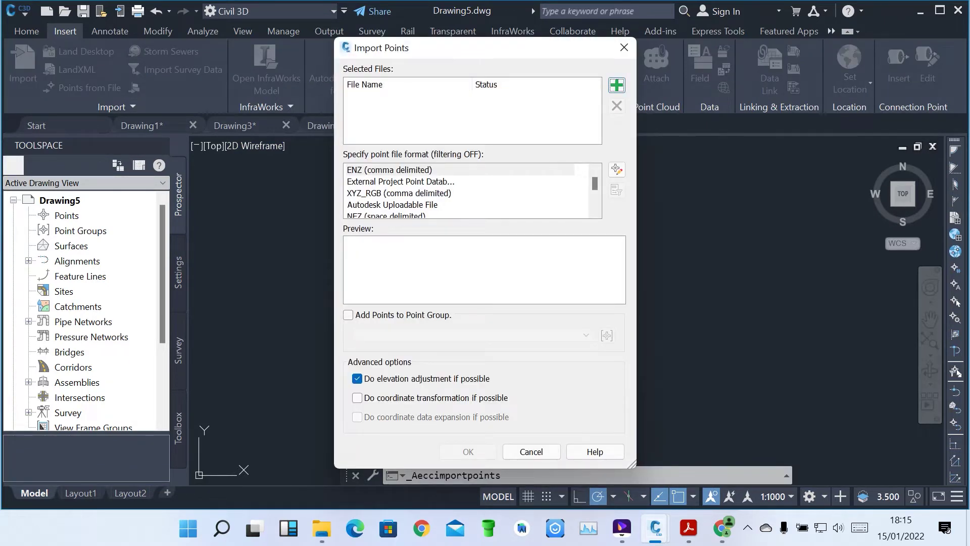
pyautogui.click(616, 85)
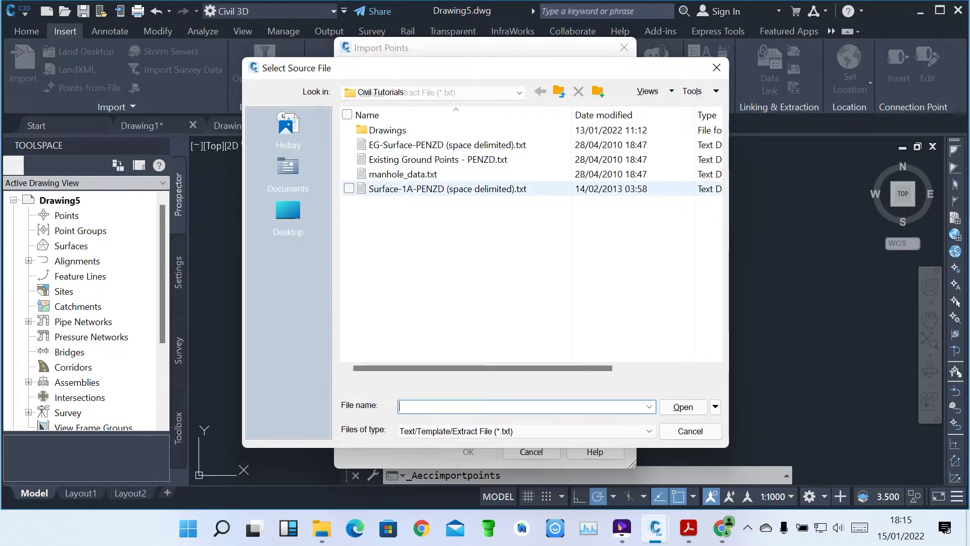
pyautogui.click(500, 160)
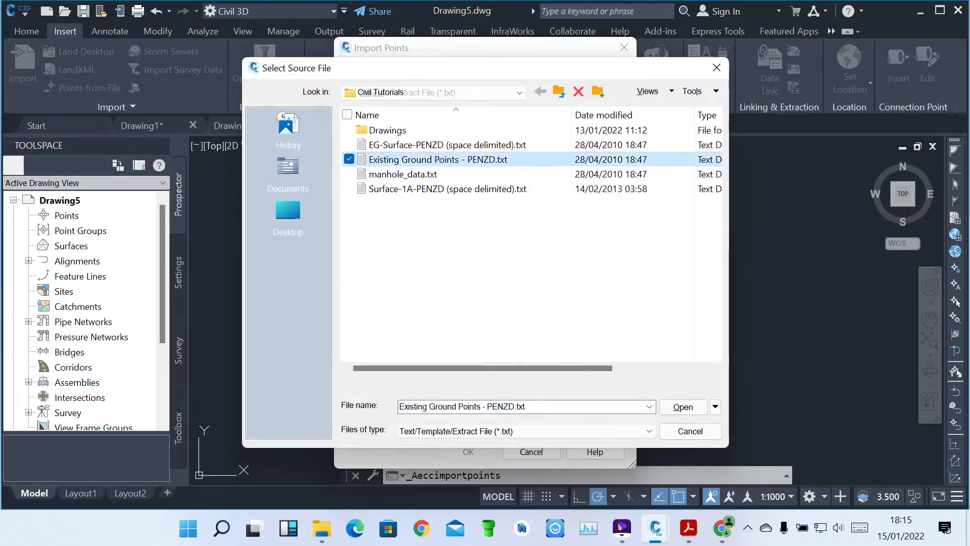
pyautogui.click(683, 407)
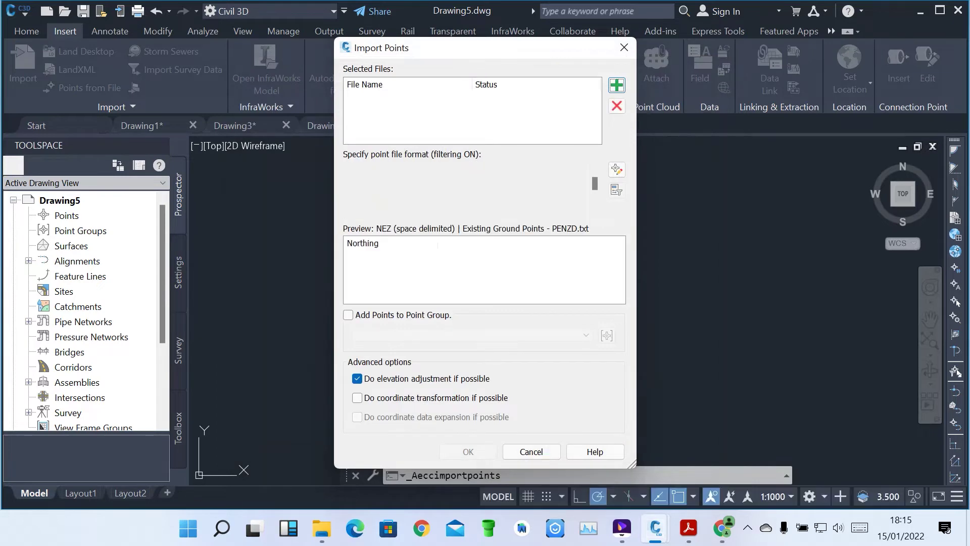
pyautogui.click(468, 451)
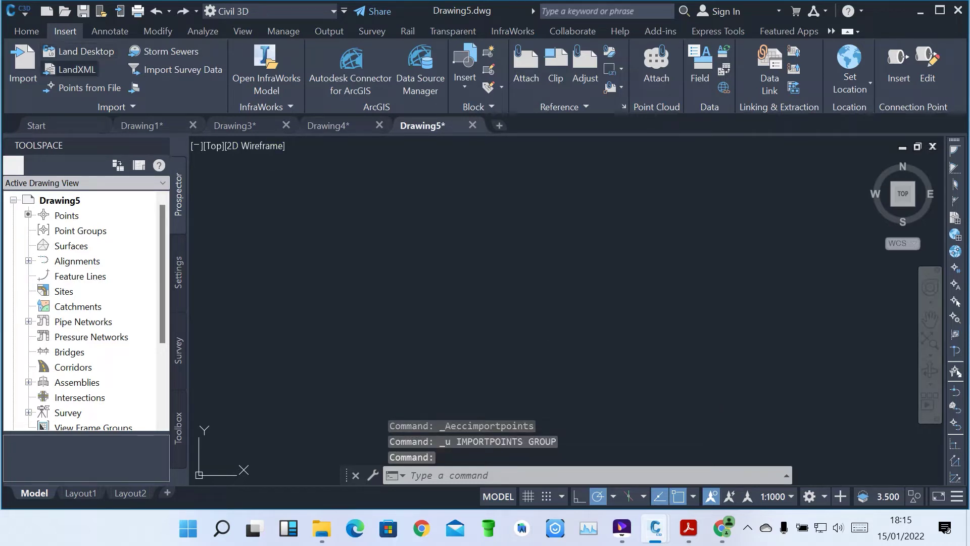
# Import the points from Surface-1A-PENZD (space delimited).txt using the NEZ (space delimited) point file format
pyautogui.click(84, 88)
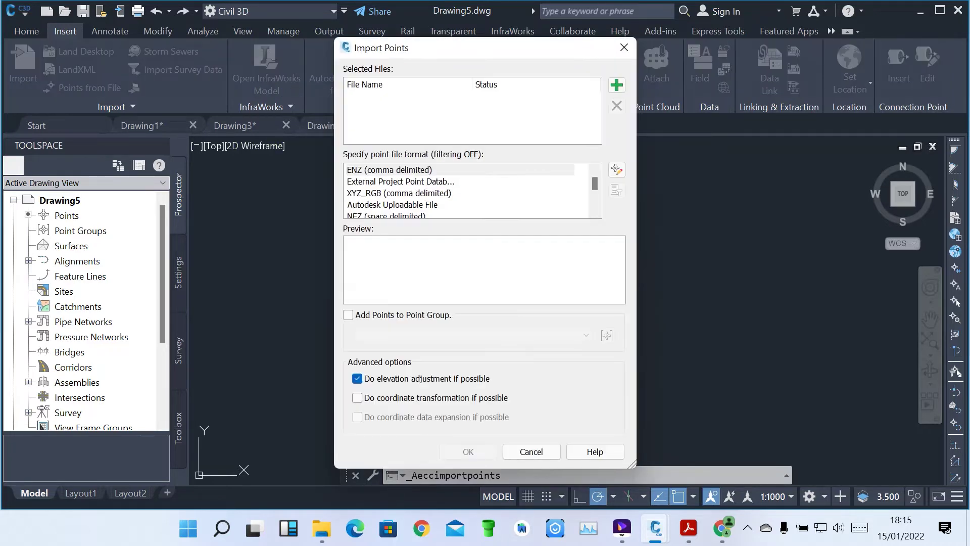
pyautogui.click(616, 86)
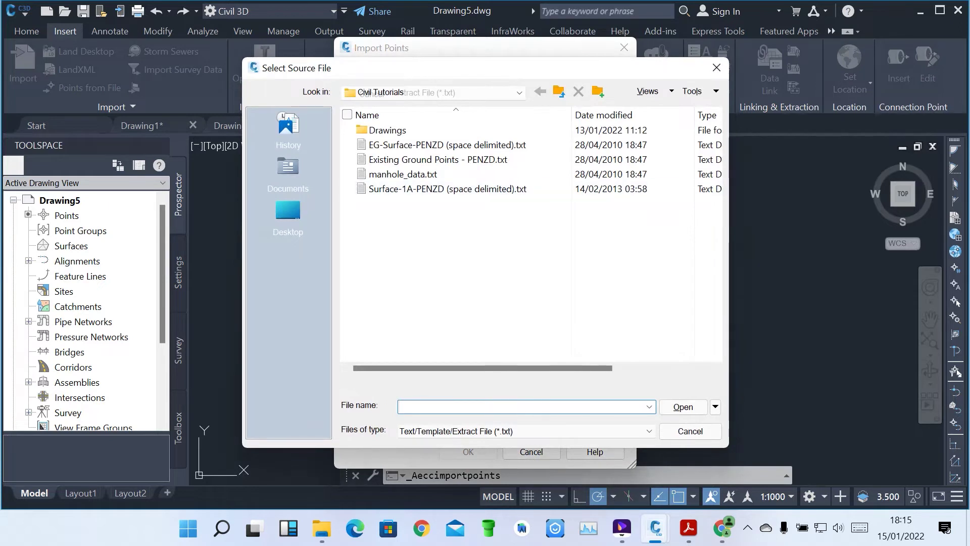
pyautogui.click(447, 188)
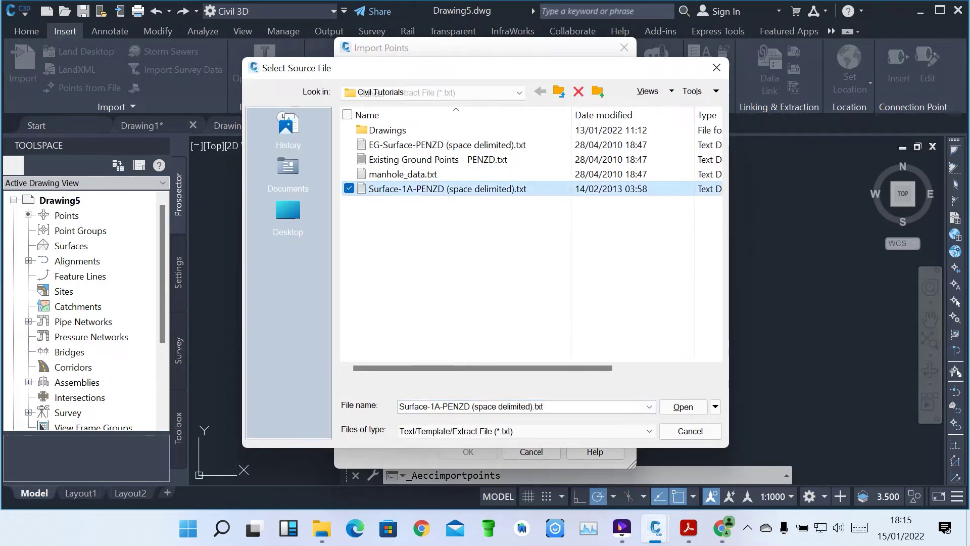
pyautogui.hscroll(5, 530, 235)
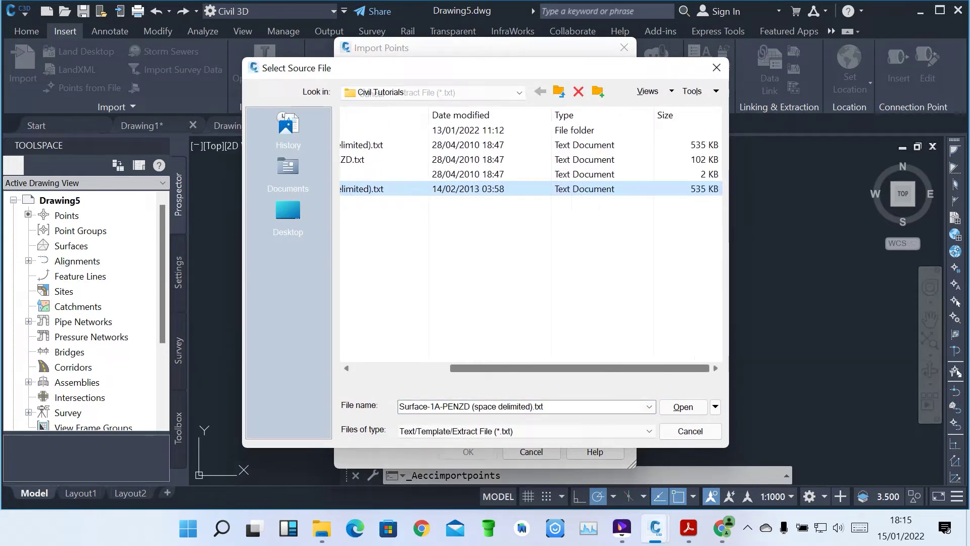
pyautogui.press('Return')
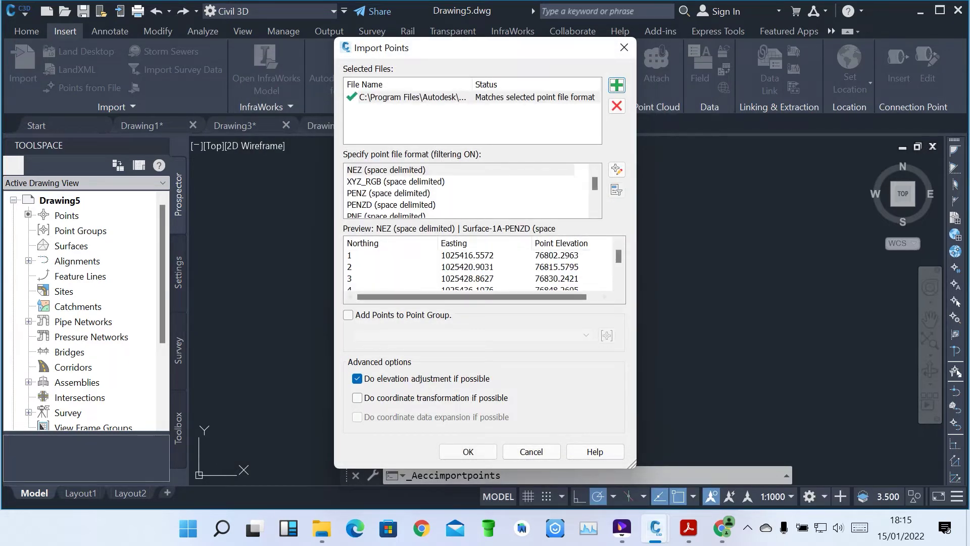
pyautogui.click(467, 451)
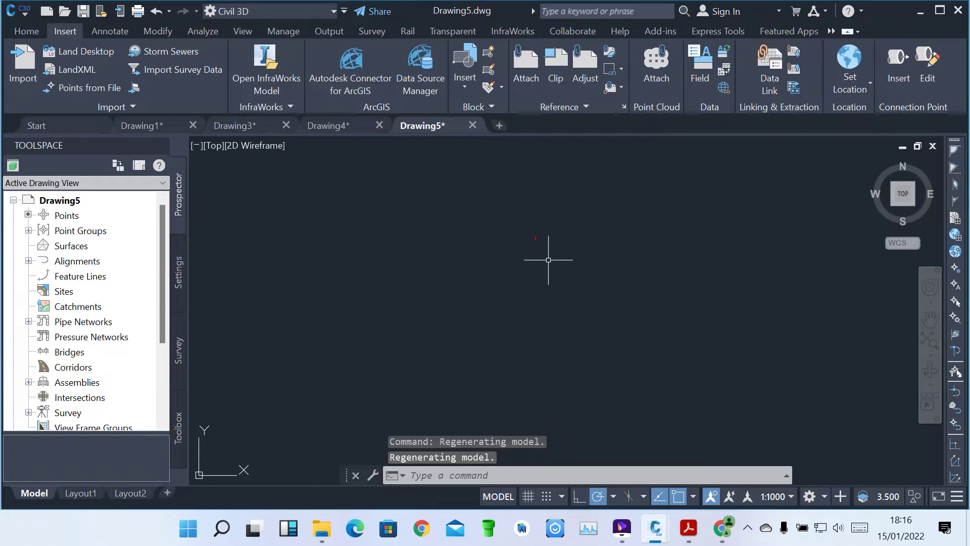
# Examine the layout of the newly imported points in Drawing5 and compare it with the point set in Drawing3
pyautogui.scroll(3, 510, 208)
pyautogui.scroll(4, 593, 309)
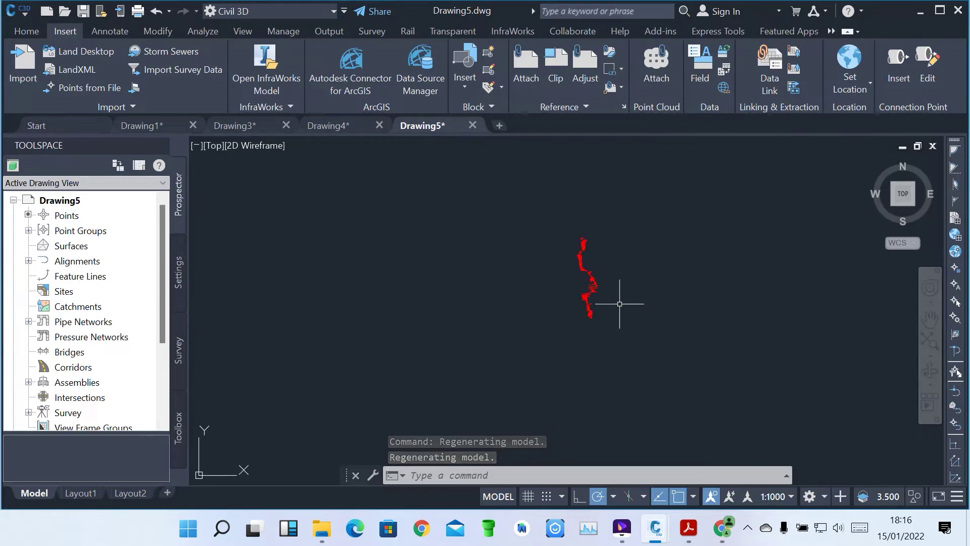
pyautogui.scroll(2, 530, 296)
pyautogui.scroll(-3, 531, 296)
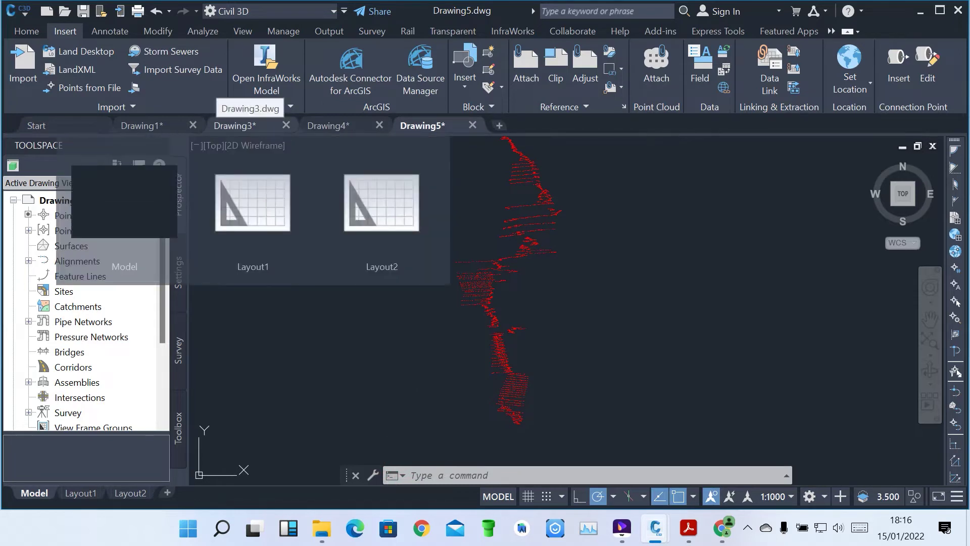
pyautogui.click(235, 125)
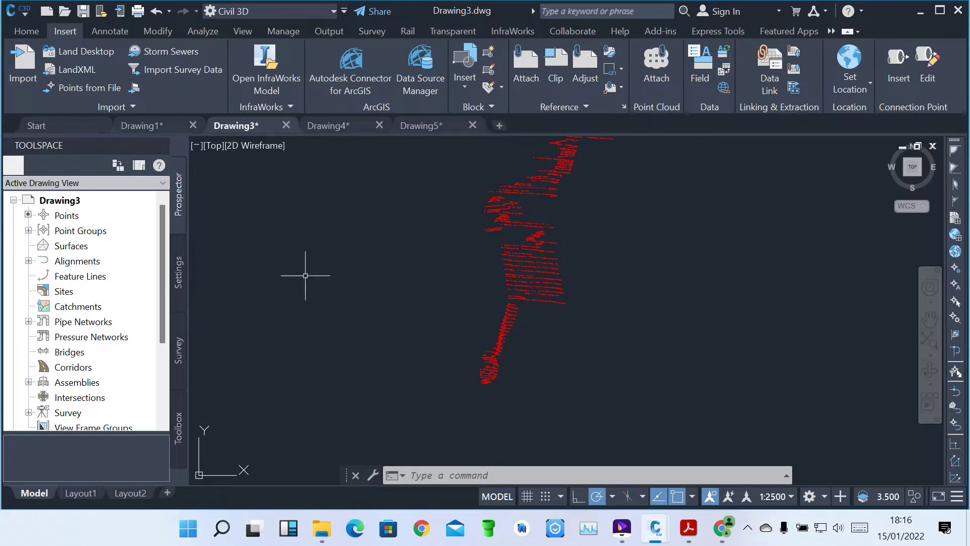
pyautogui.scroll(3, 522, 286)
pyautogui.scroll(3, 520, 284)
pyautogui.scroll(-4, 520, 284)
pyautogui.scroll(3, 500, 422)
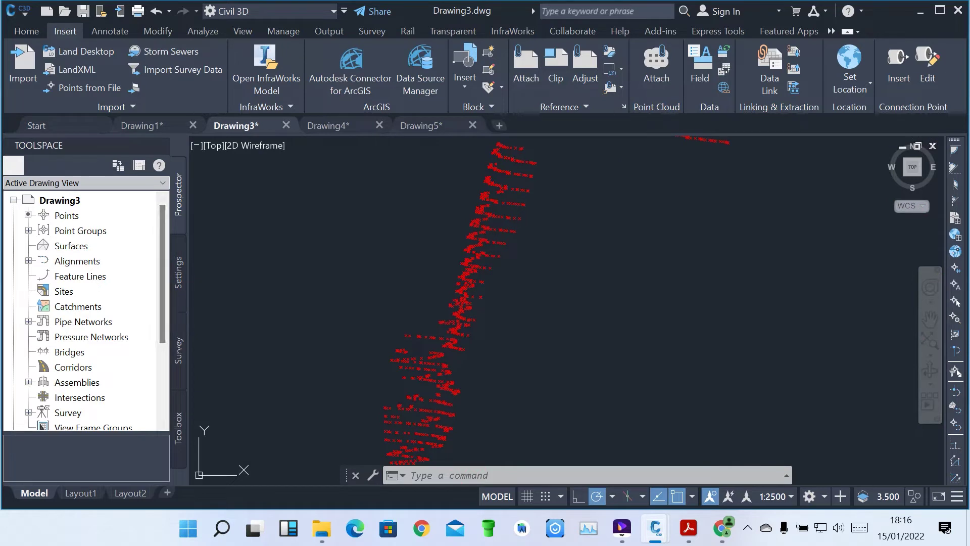
# List the points of the _All Points group in Drawing3 and examine the individual point markers up close
pyautogui.click(28, 230)
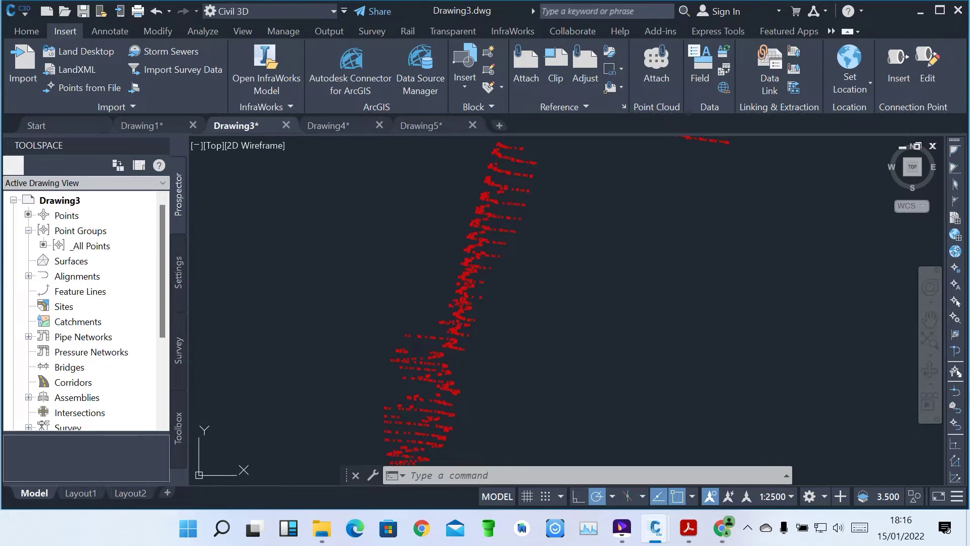
pyautogui.scroll(5, 433, 389)
pyautogui.scroll(-6, 435, 395)
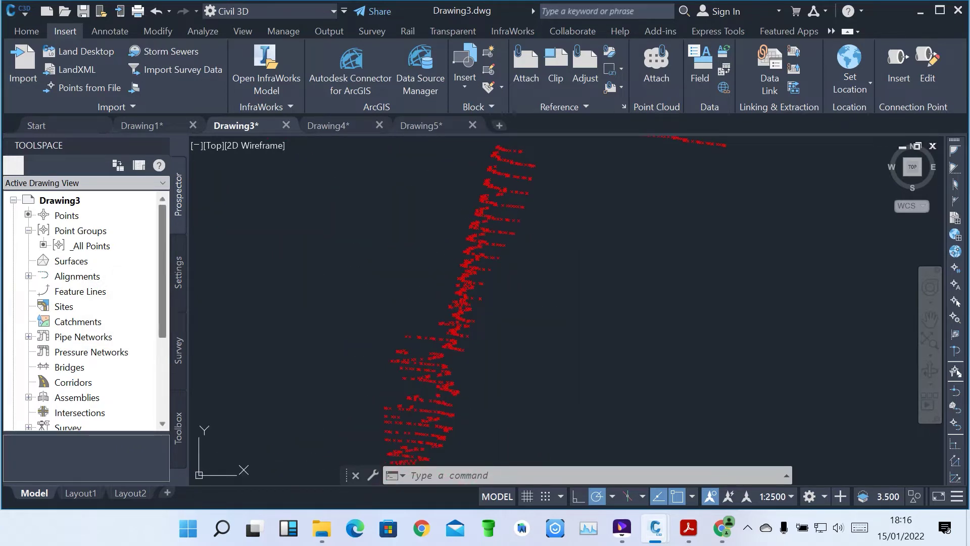
pyautogui.click(91, 245)
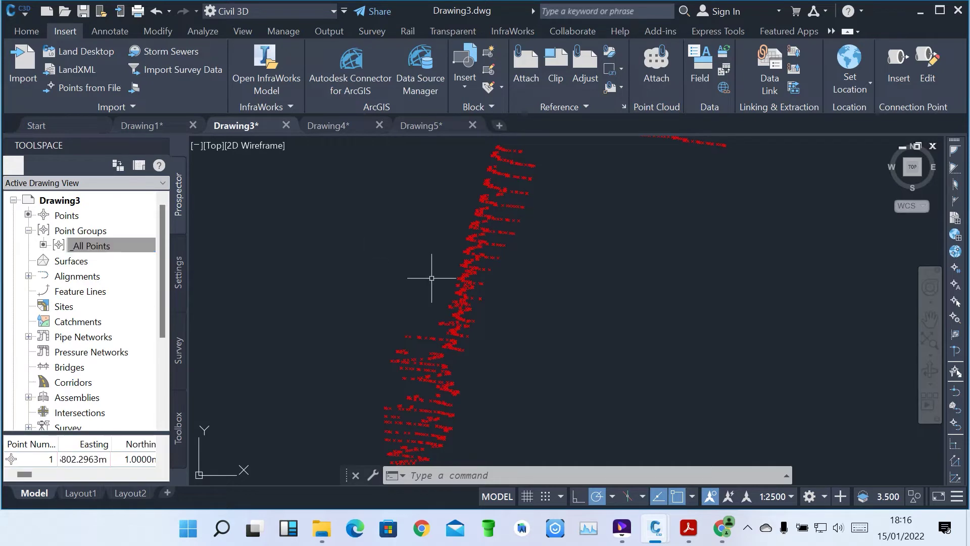
pyautogui.scroll(4, 469, 326)
pyautogui.scroll(-6, 470, 326)
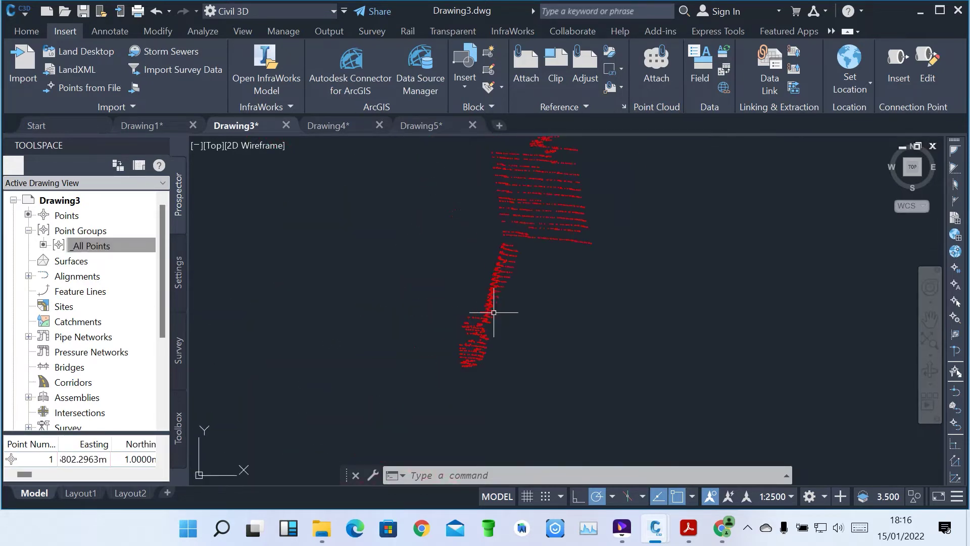
pyautogui.scroll(4, 533, 233)
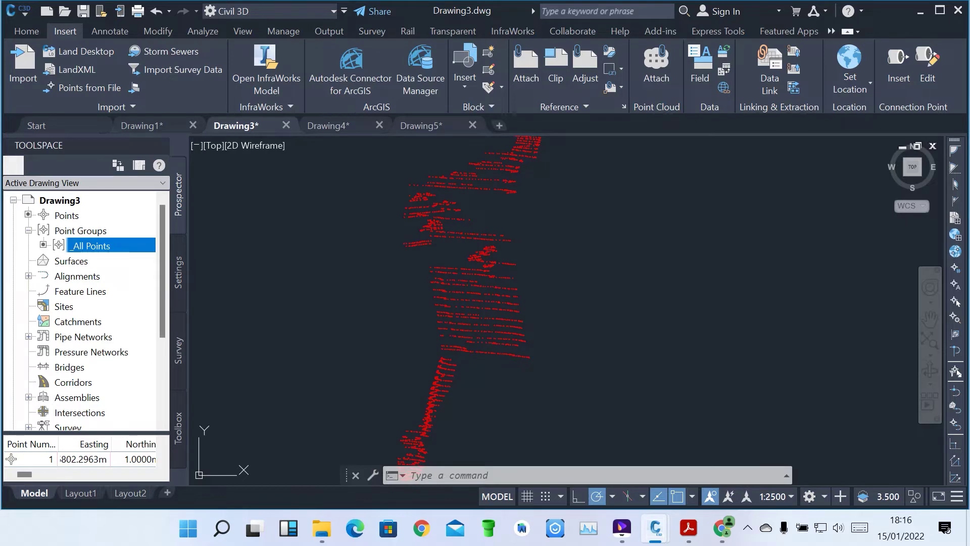
pyautogui.scroll(6, 443, 328)
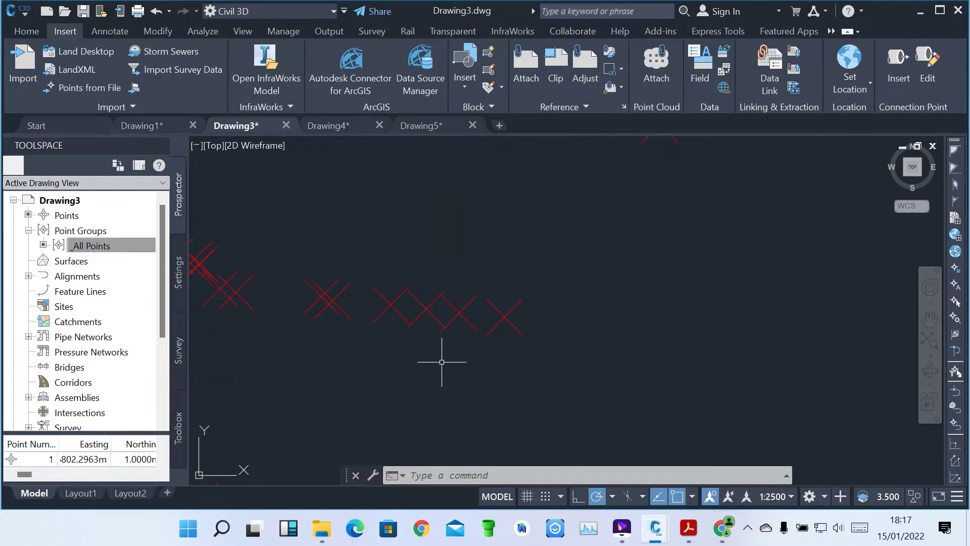
pyautogui.scroll(-3, 441, 362)
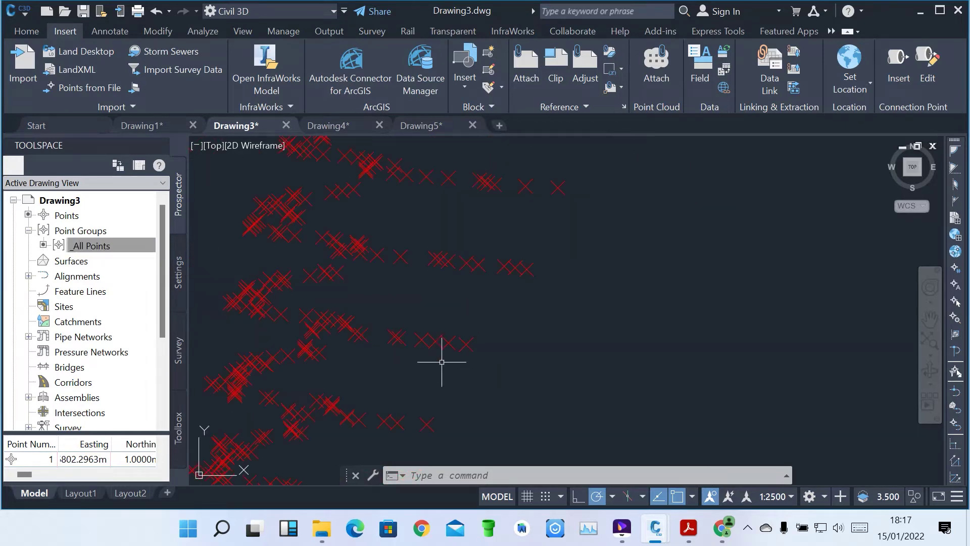
pyautogui.scroll(4, 441, 362)
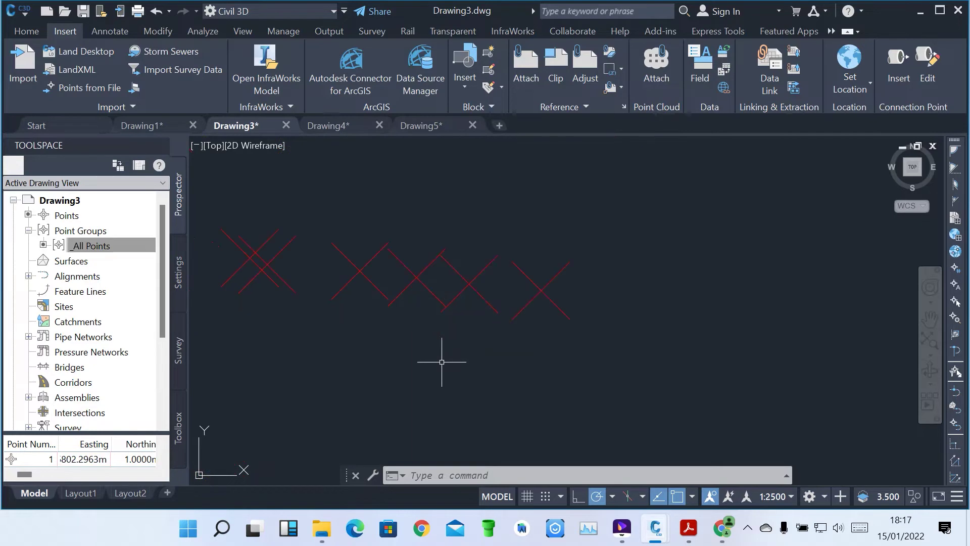
pyautogui.scroll(-2, 442, 362)
# Set the _All Points group's point label style to Elevation and Description, keeping the Basic point style
pyautogui.rightClick(94, 245)
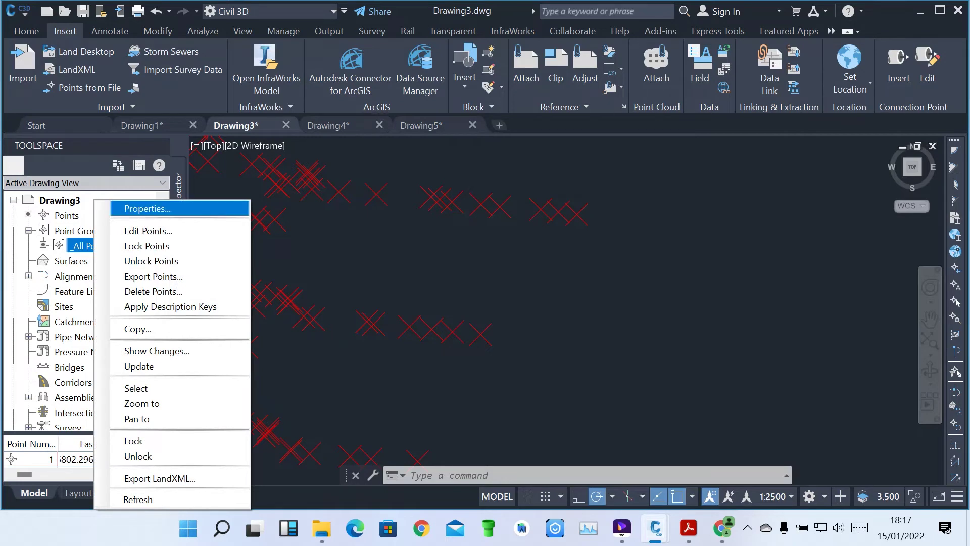
pyautogui.click(147, 209)
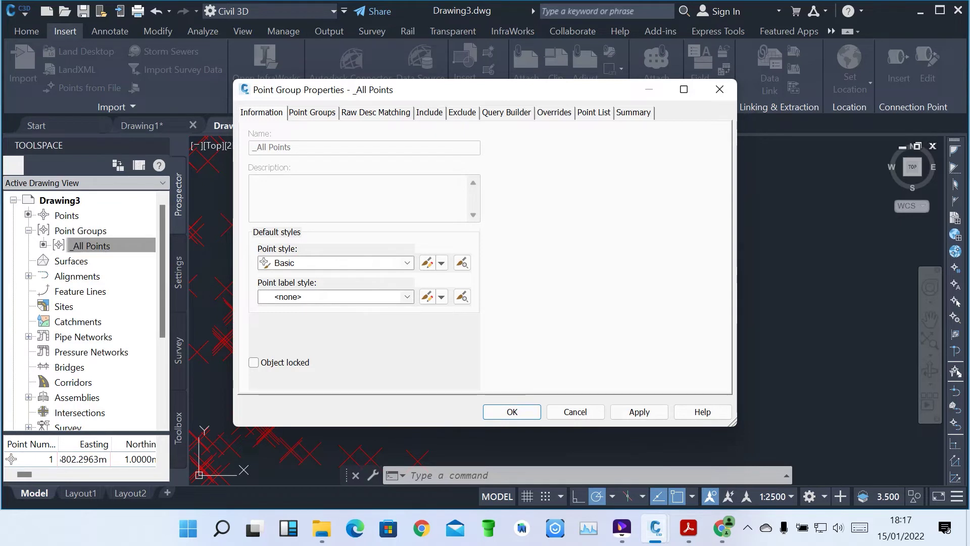
pyautogui.click(353, 263)
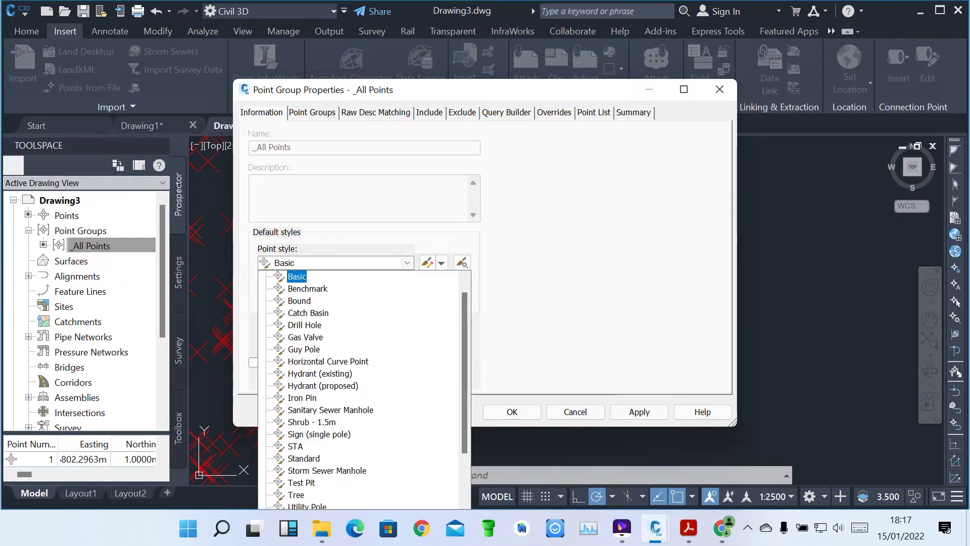
pyautogui.press('Return')
pyautogui.press('Tab')
pyautogui.hotkey('alt', 'Down')
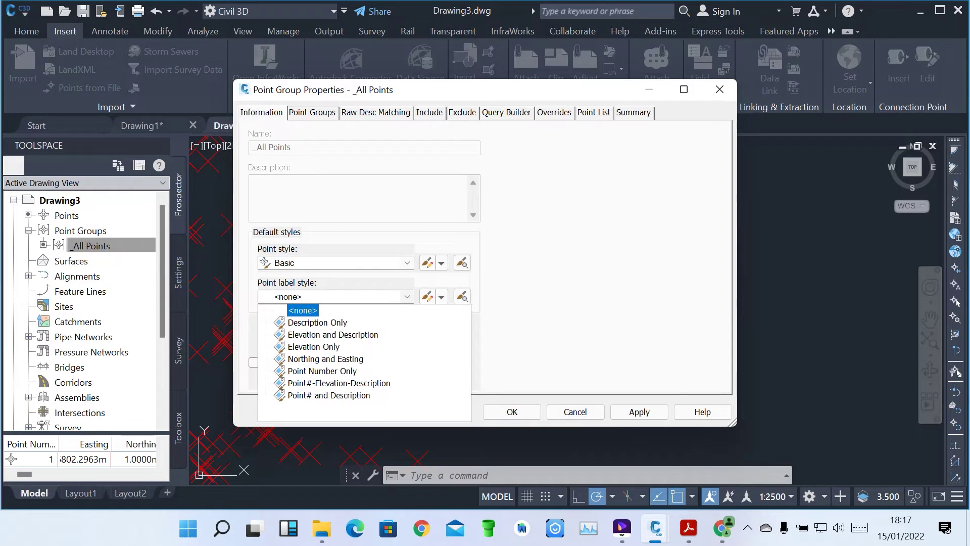
pyautogui.press('Down')
pyautogui.press('Down')
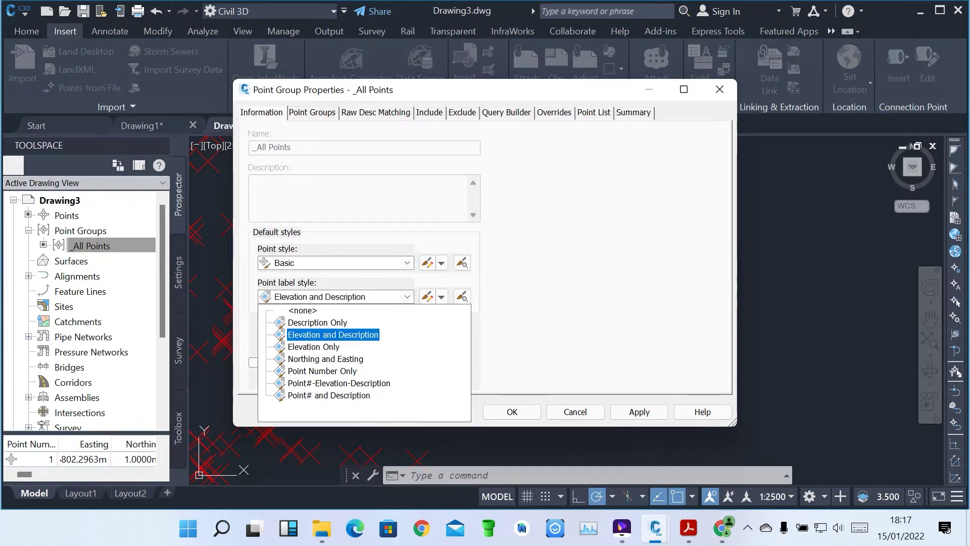
pyautogui.press('Return')
pyautogui.hotkey('alt', 'a')
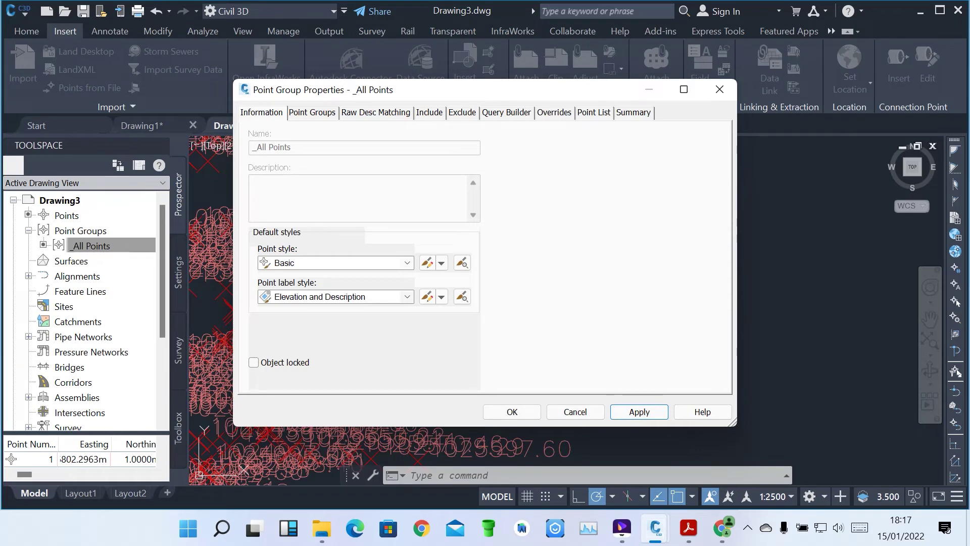
pyautogui.click(512, 411)
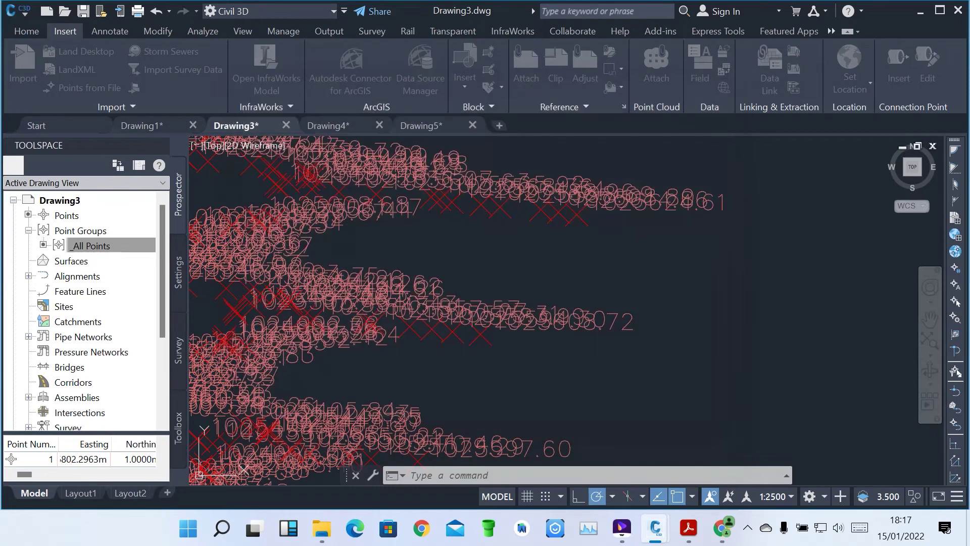
pyautogui.scroll(-4, 551, 374)
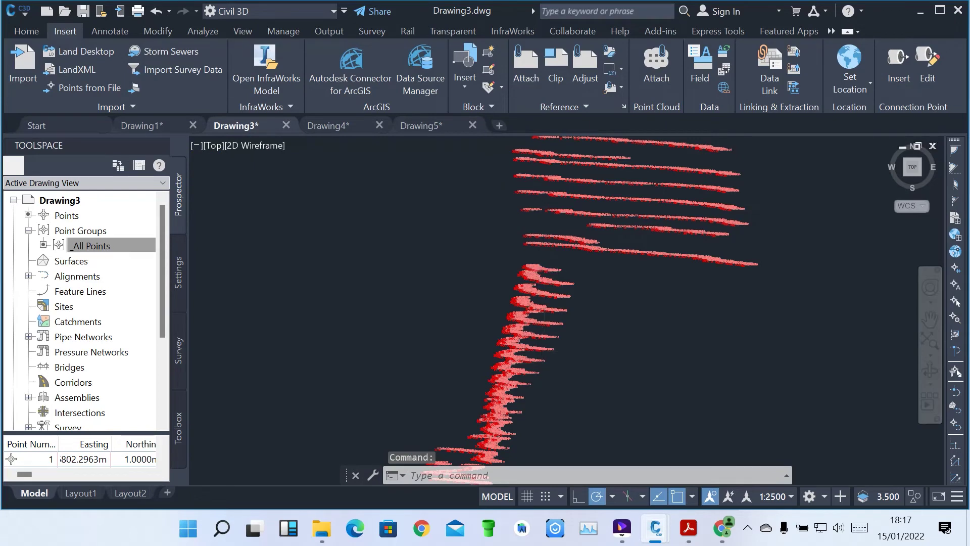
# Set the _All Points group's point label style to Point Number Only in Drawing3
pyautogui.scroll(2, 537, 267)
pyautogui.scroll(5, 447, 228)
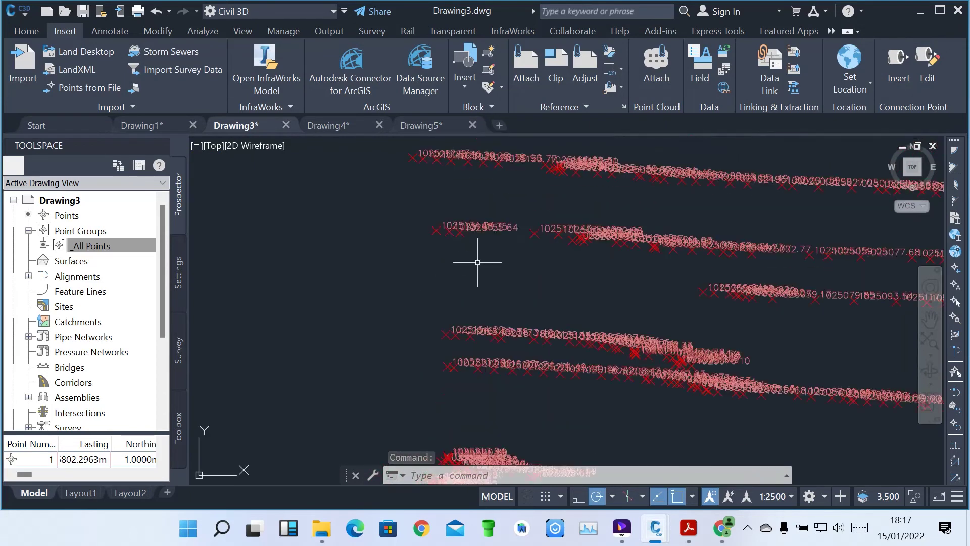
pyautogui.scroll(2, 447, 227)
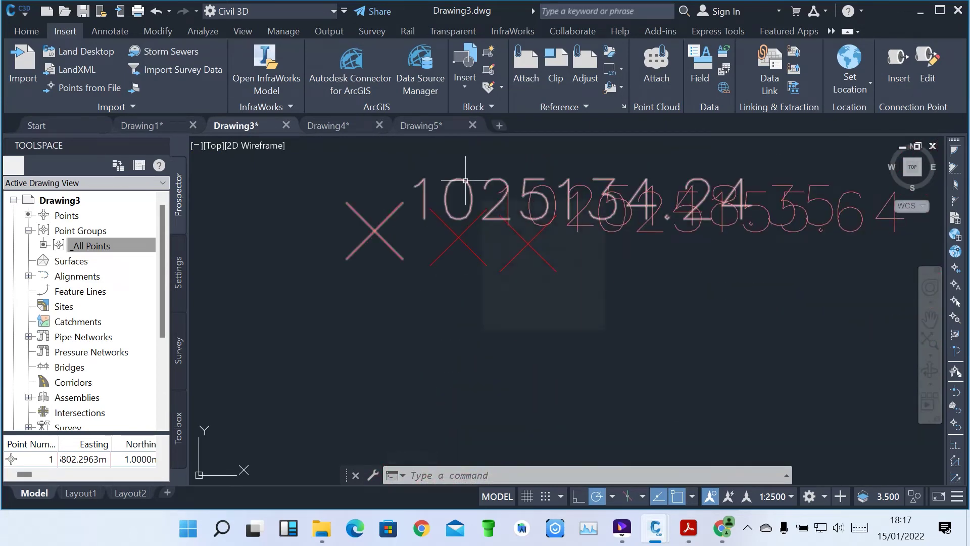
pyautogui.scroll(2, 465, 179)
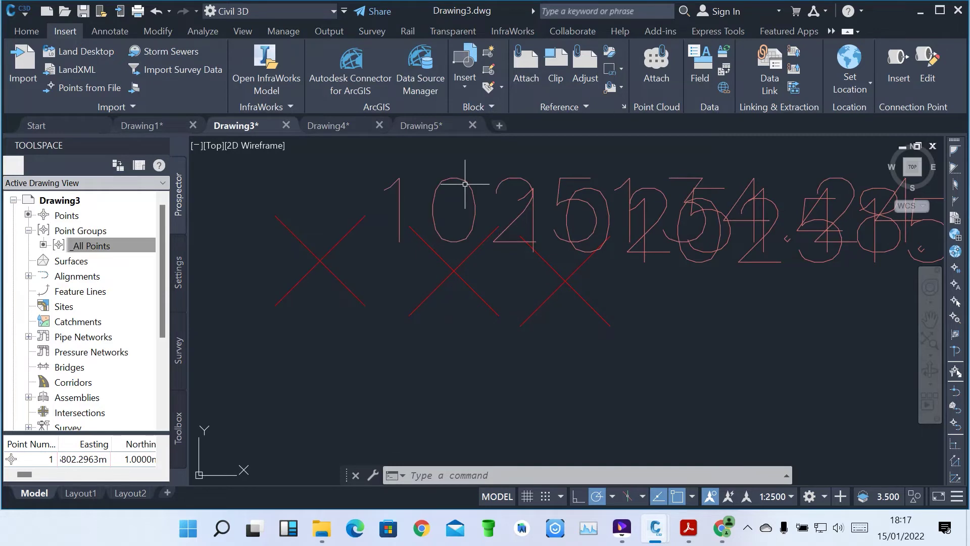
pyautogui.rightClick(109, 246)
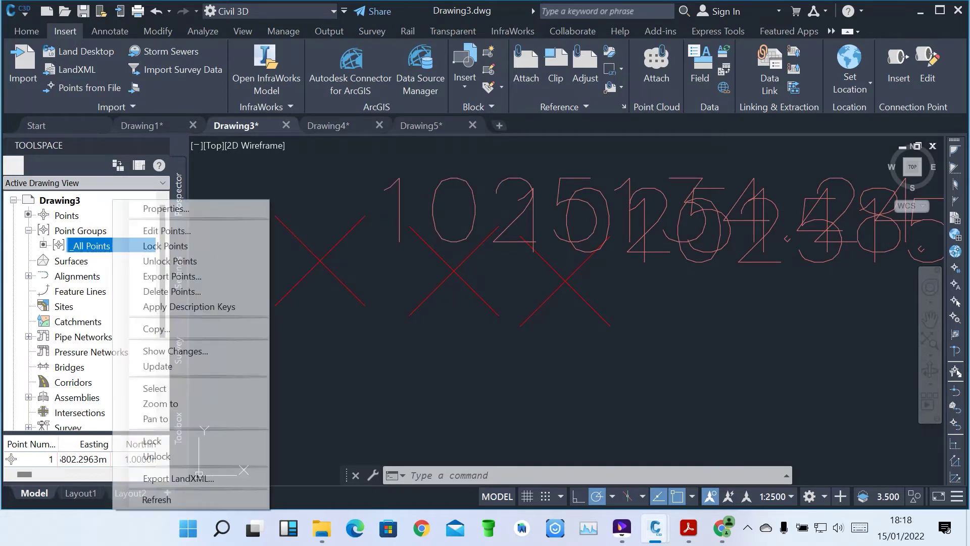
pyautogui.click(159, 208)
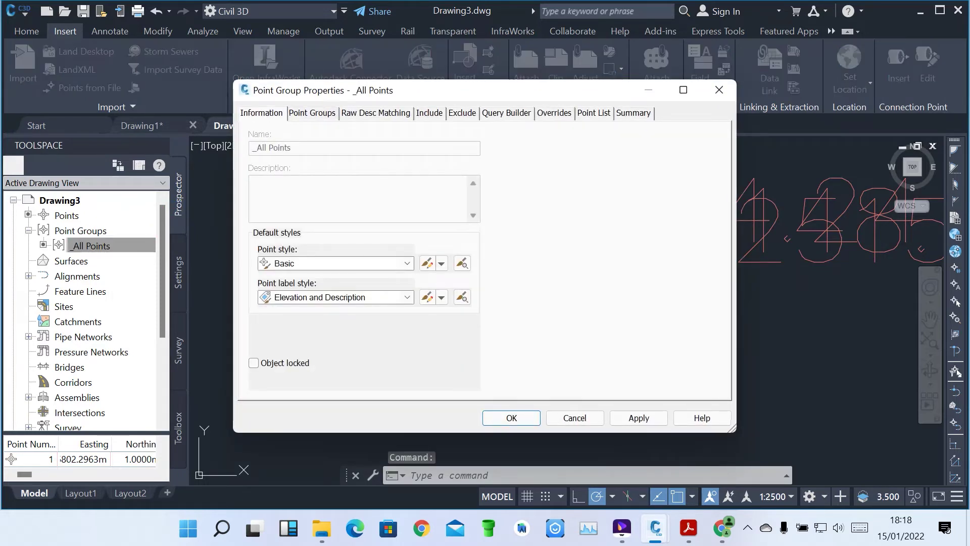
pyautogui.click(407, 297)
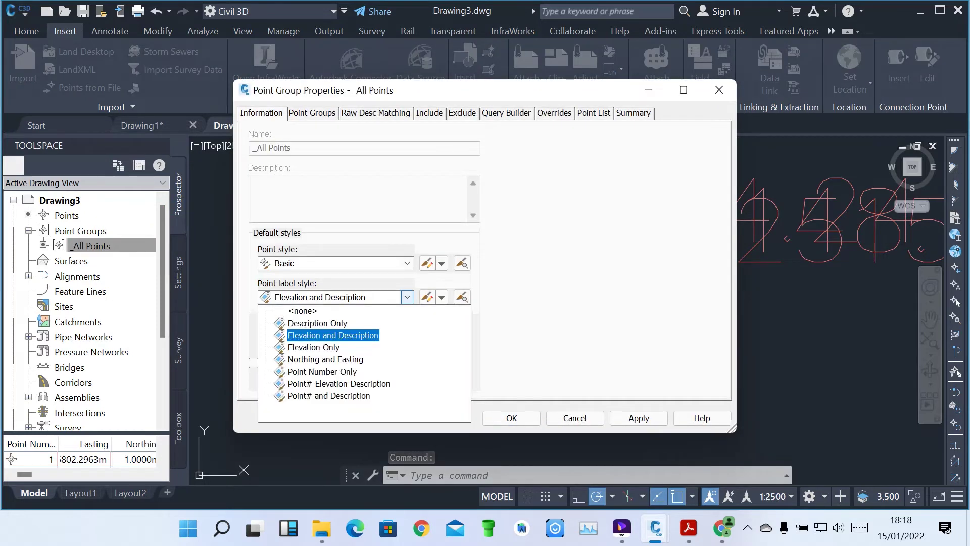
pyautogui.press('Down')
pyautogui.press('Down')
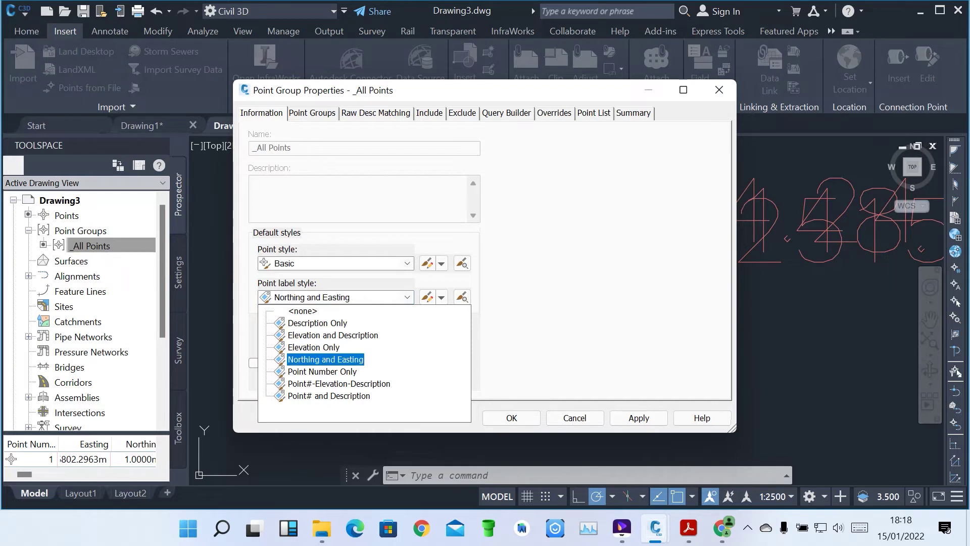
pyautogui.press('Down')
pyautogui.press('Return')
pyautogui.hotkey('alt', 'a')
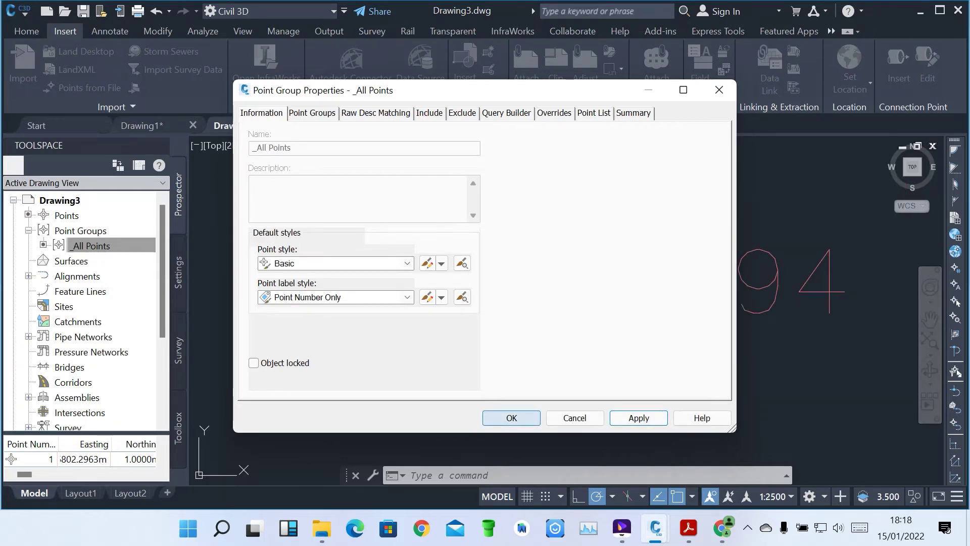
pyautogui.click(511, 417)
# Set the _All Points group's point label style to Elevation Only
pyautogui.scroll(-6, 509, 329)
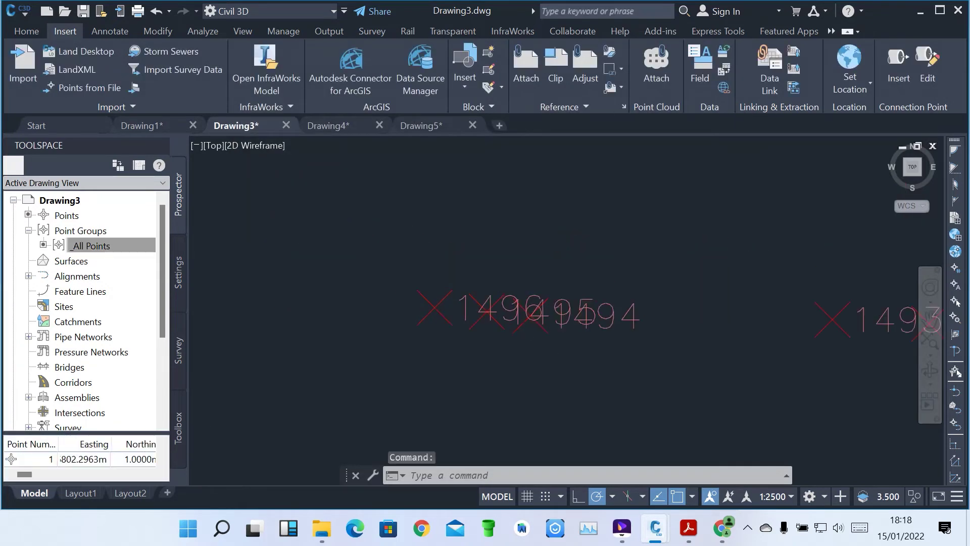
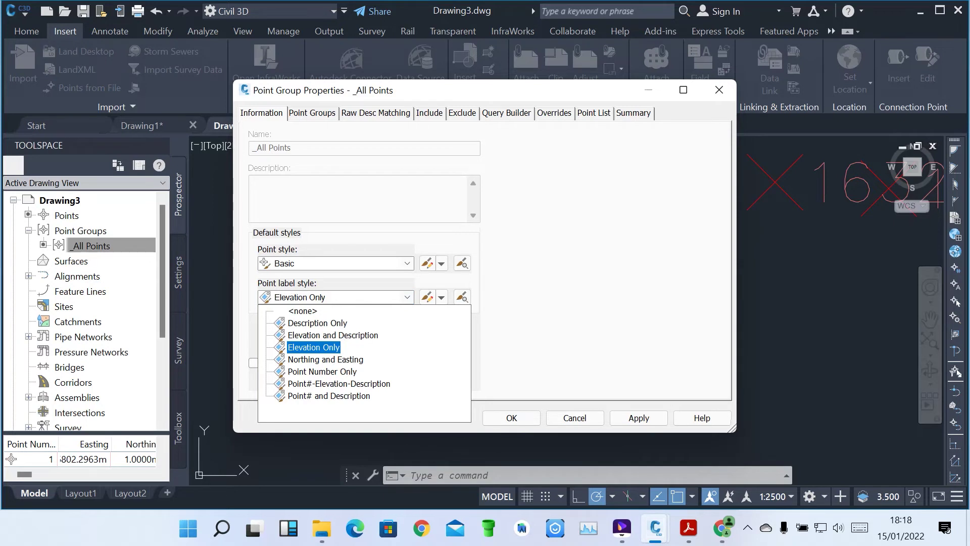
pyautogui.click(313, 347)
pyautogui.click(639, 418)
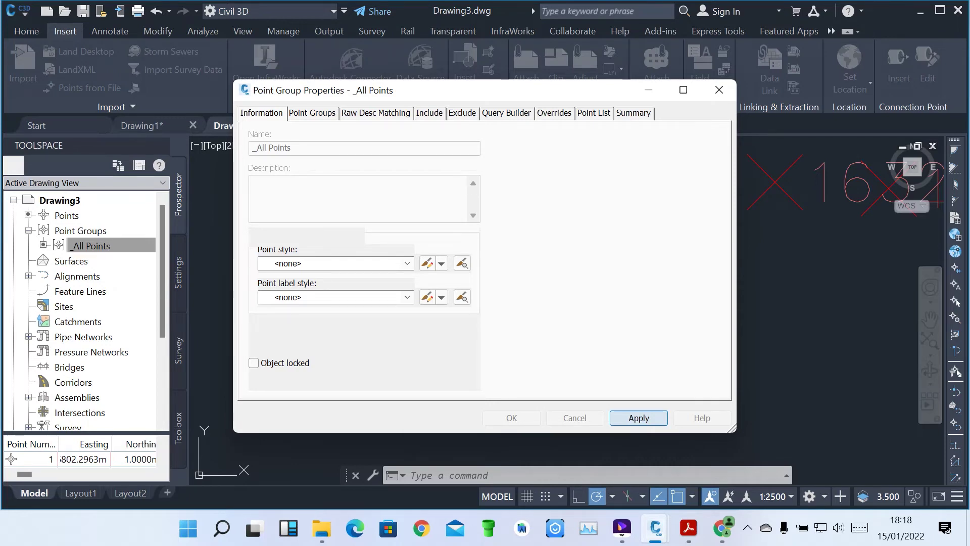
pyautogui.click(511, 418)
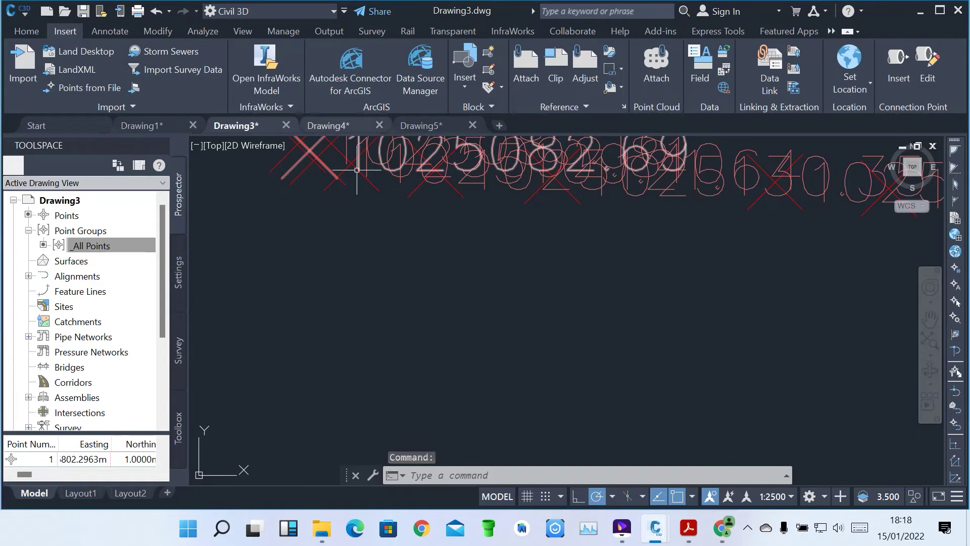
# Switch to Drawing4 and examine its point labels up close for point number, elevation and description
pyautogui.click(330, 125)
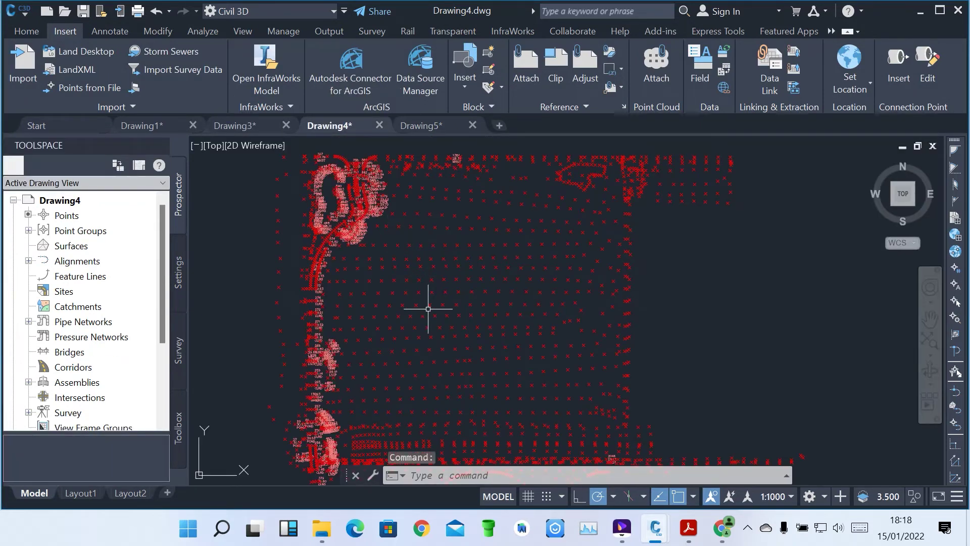
pyautogui.scroll(10, 314, 362)
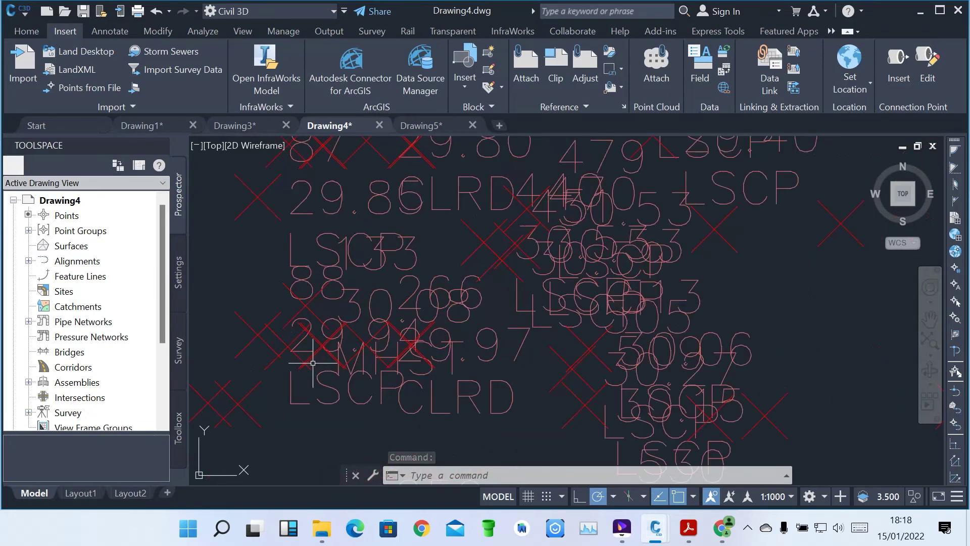
pyautogui.scroll(-3, 350, 355)
pyautogui.scroll(3, 394, 169)
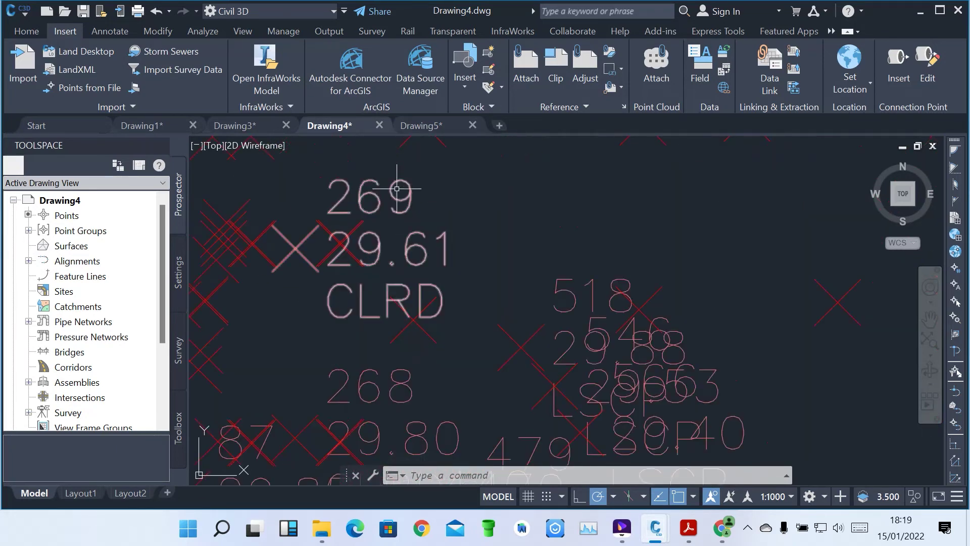
pyautogui.moveTo(394, 182)
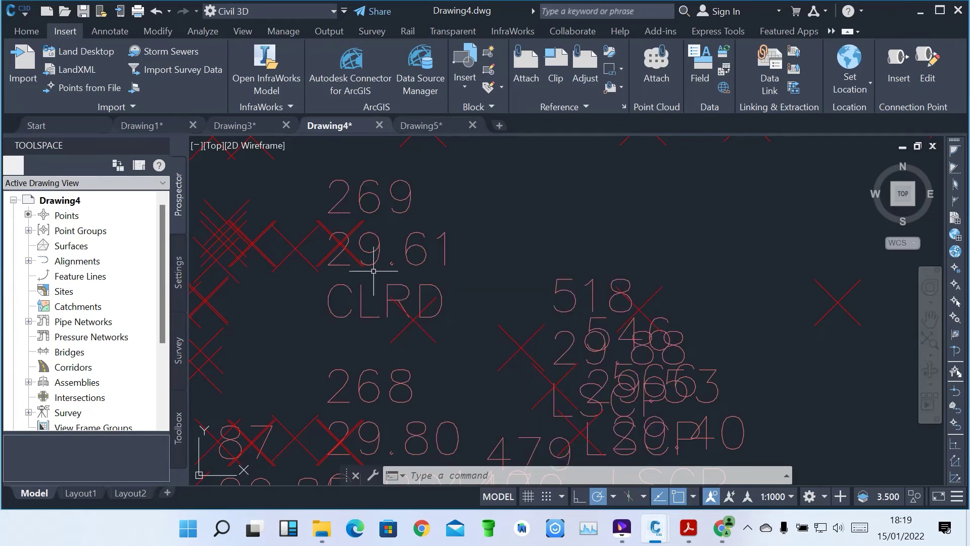
pyautogui.scroll(-2, 373, 271)
# Return to Drawing3 and set the _All Points group's point label style to <none>, keeping the Basic point style
pyautogui.click(236, 126)
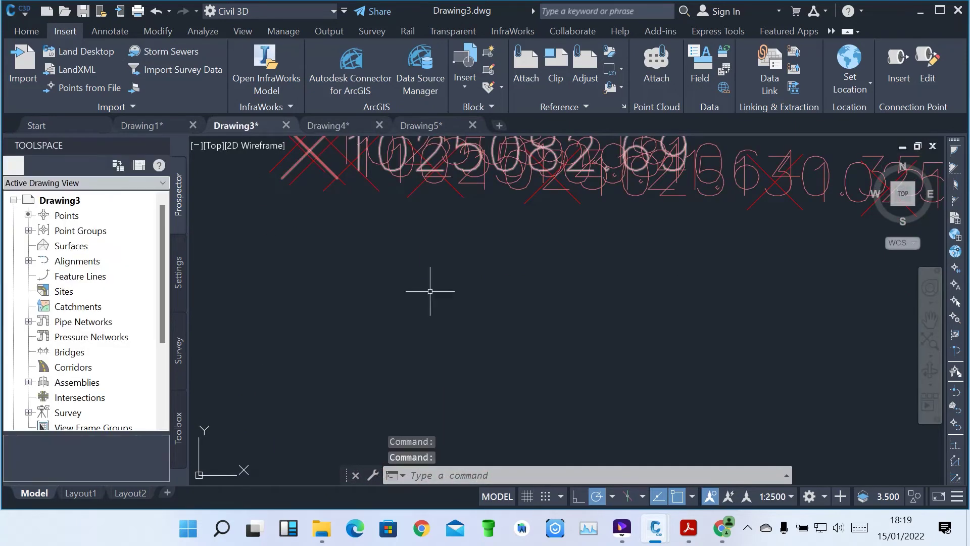
pyautogui.scroll(-5, 416, 324)
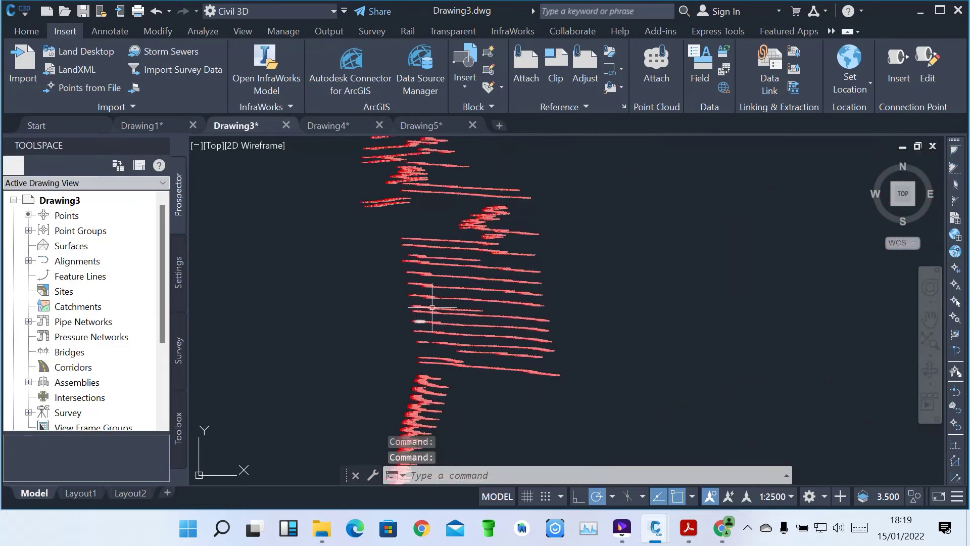
pyautogui.scroll(5, 426, 373)
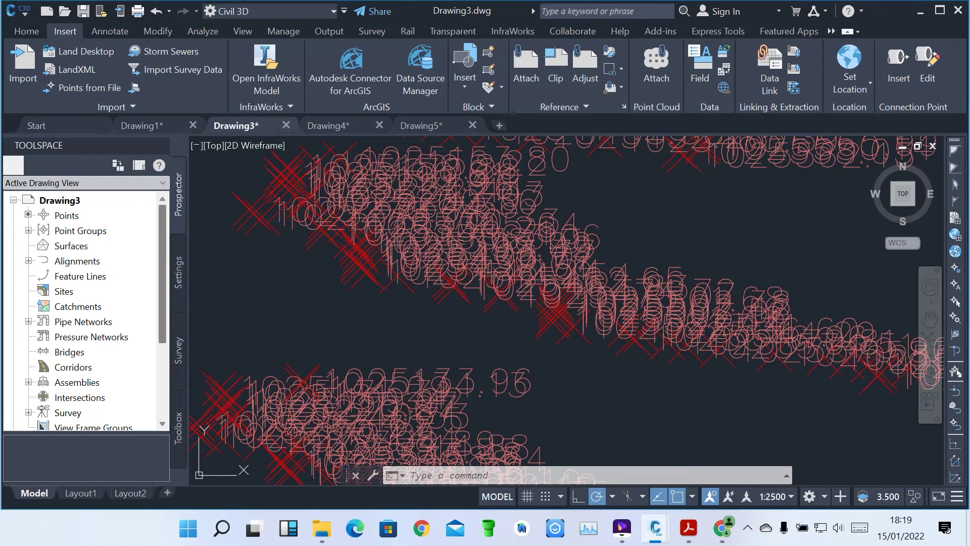
pyautogui.click(28, 231)
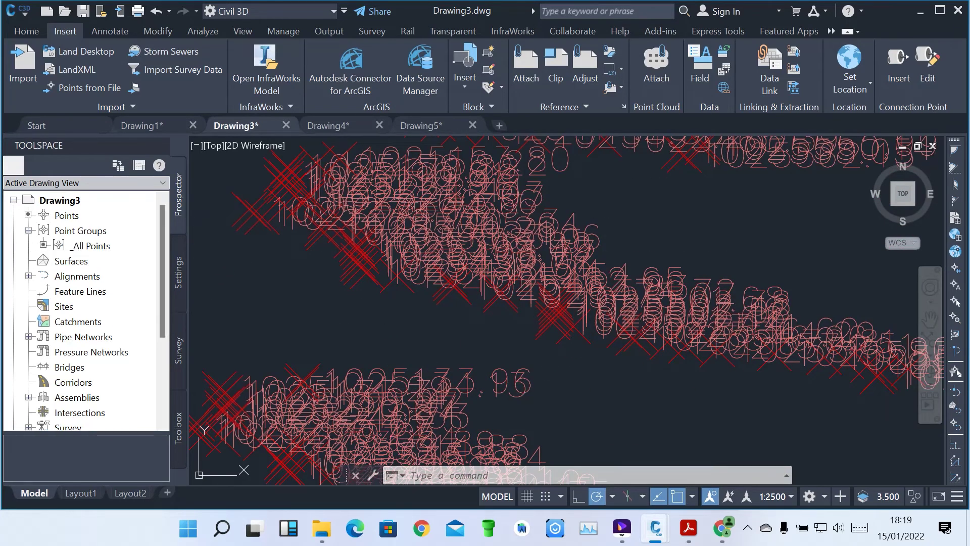
pyautogui.click(91, 245)
pyautogui.rightClick(91, 246)
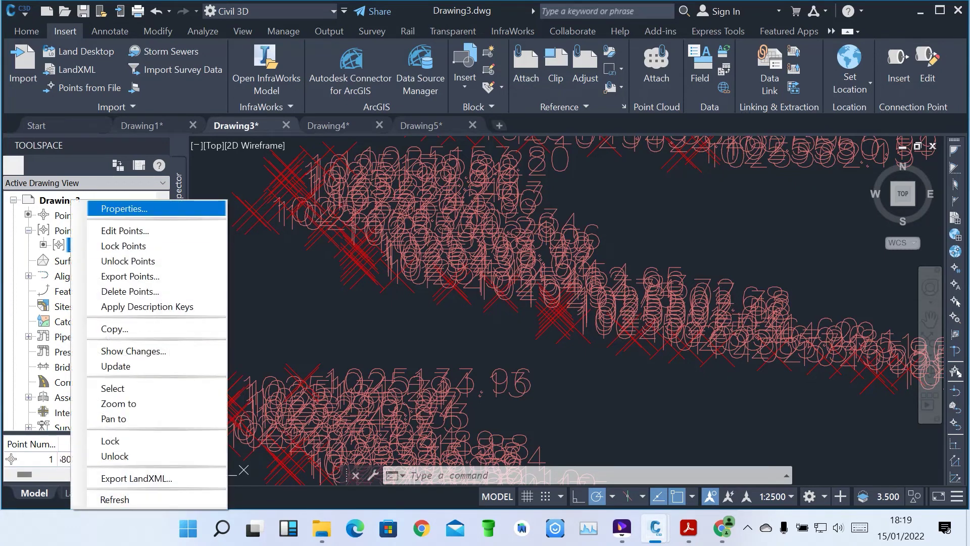
pyautogui.click(132, 206)
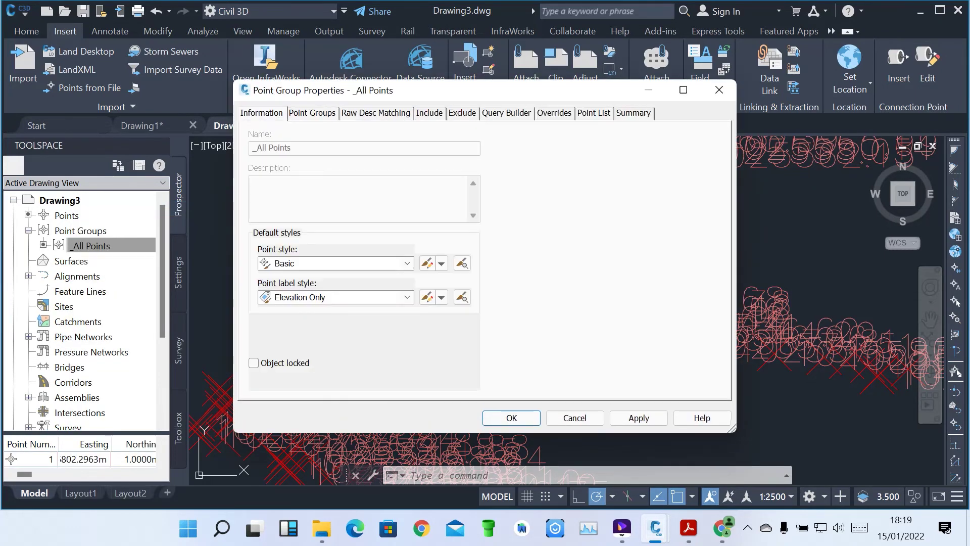
pyautogui.click(407, 297)
pyautogui.click(303, 311)
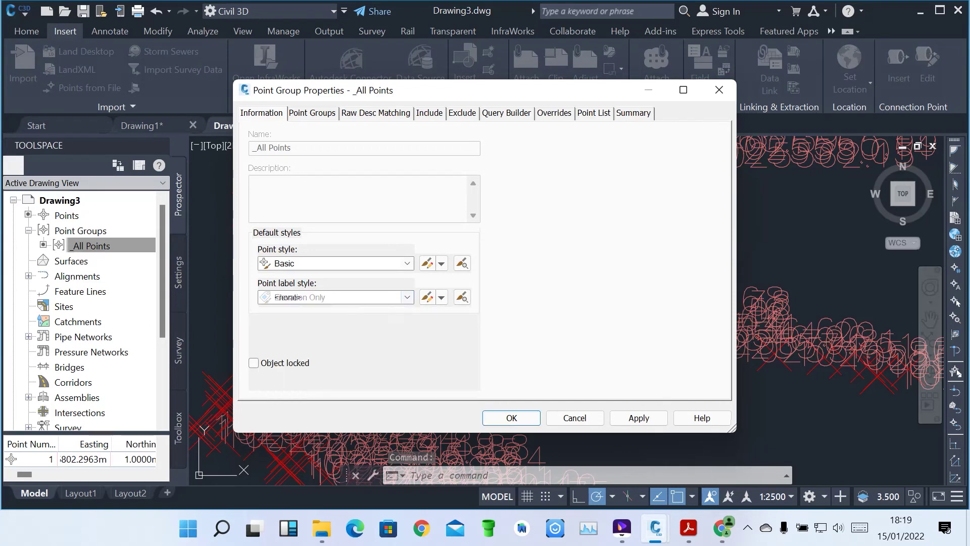
pyautogui.click(639, 417)
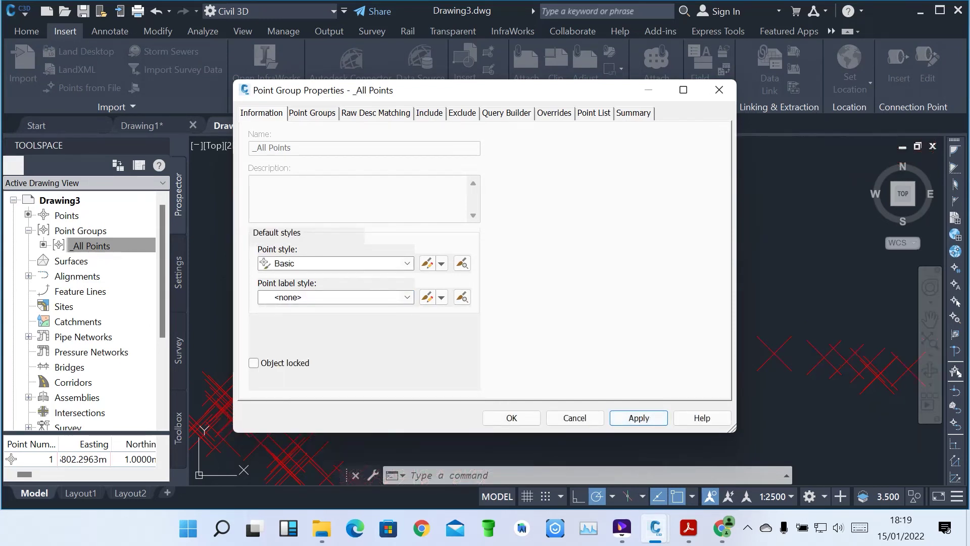
pyautogui.click(512, 418)
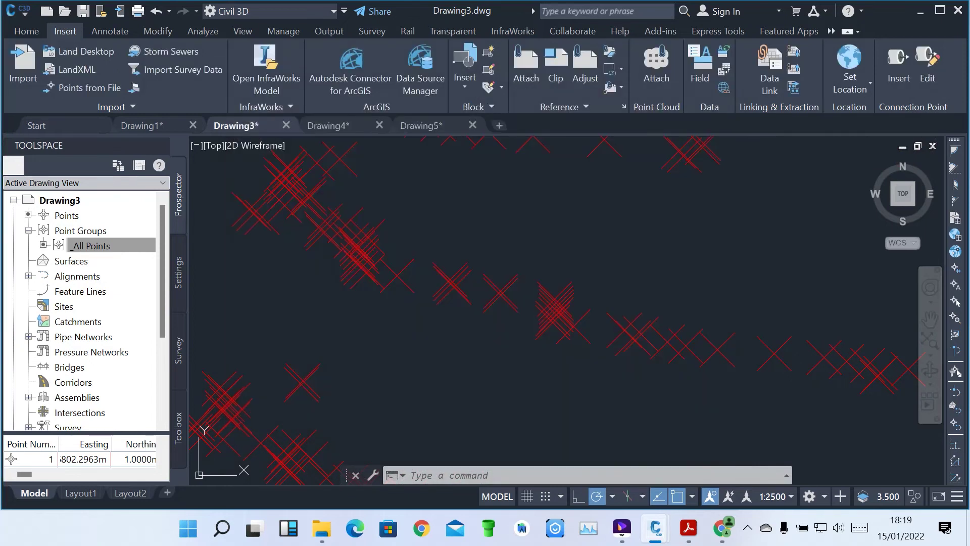
# Examine the overall layout of the unlabelled point markers in Drawing3
pyautogui.scroll(-3, 511, 313)
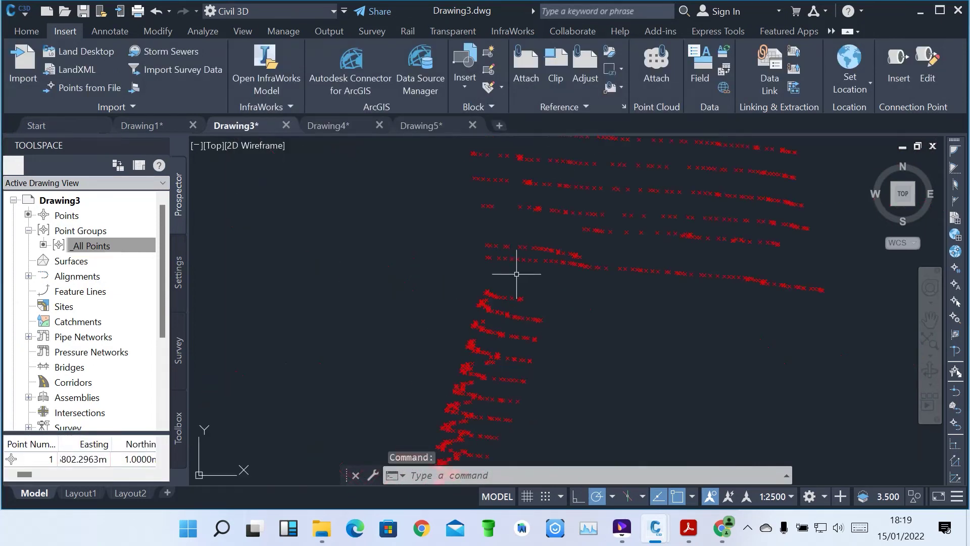
pyautogui.scroll(-6, 526, 263)
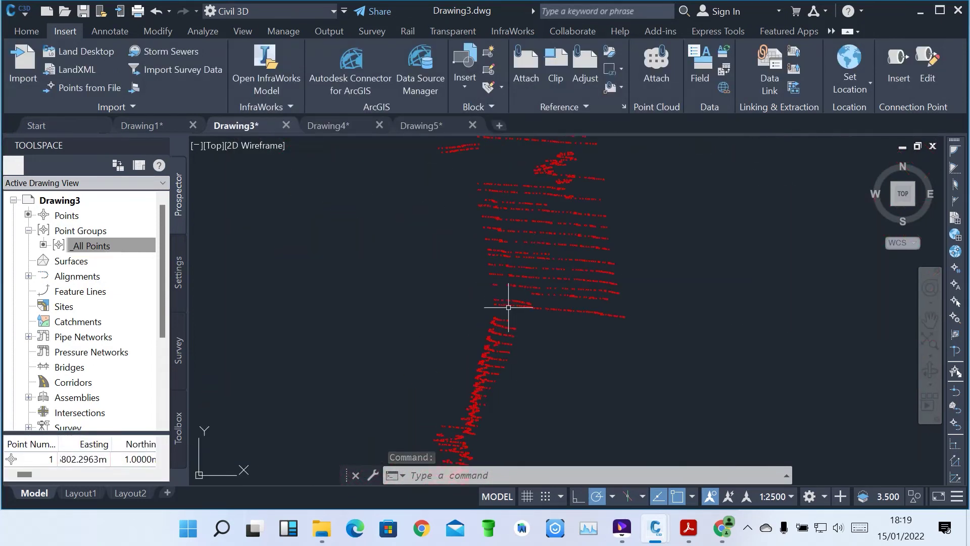
pyautogui.moveTo(534, 266)
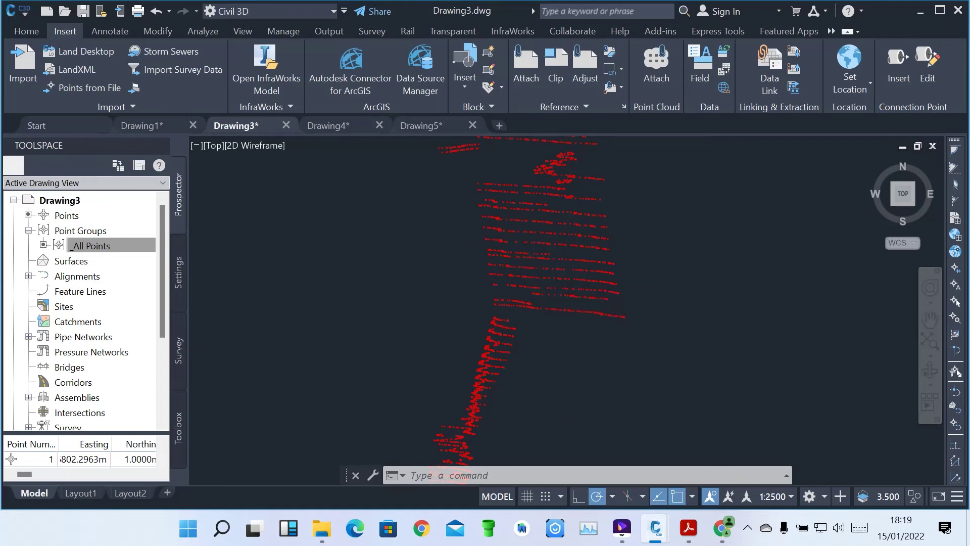
pyautogui.scroll(3, 532, 273)
pyautogui.scroll(-5, 530, 277)
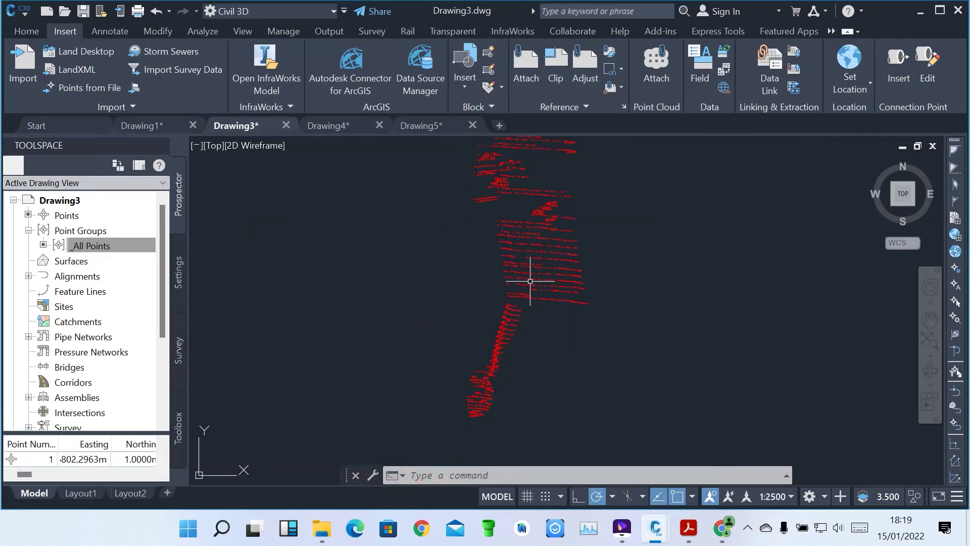
pyautogui.scroll(2, 530, 281)
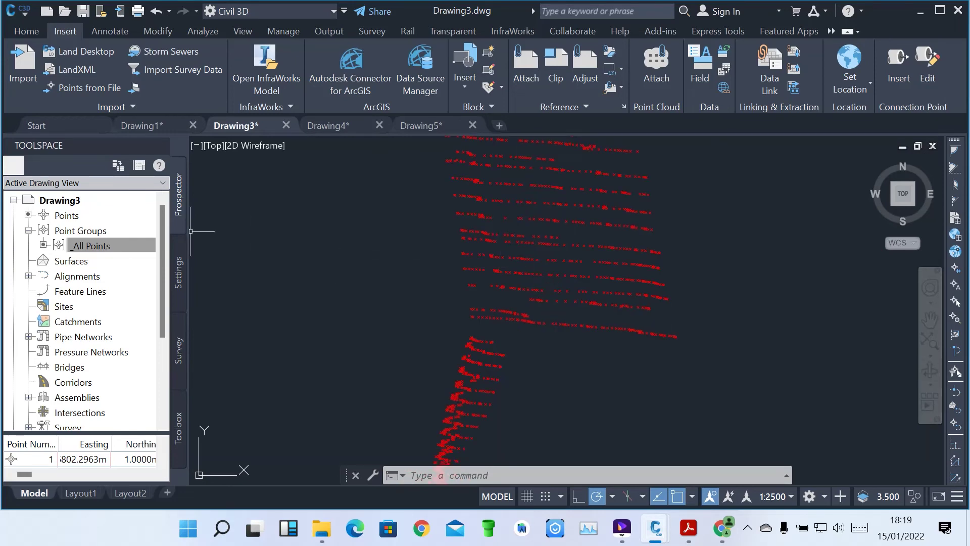
# Review the default styles in the _All Points group's properties and close them without making changes
pyautogui.click(91, 245)
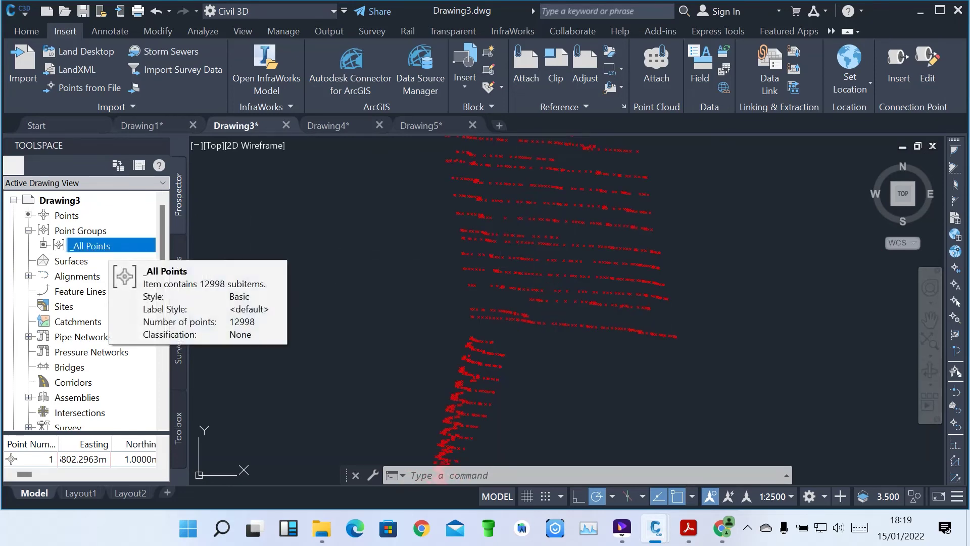
pyautogui.scroll(4, 520, 313)
pyautogui.click(91, 246)
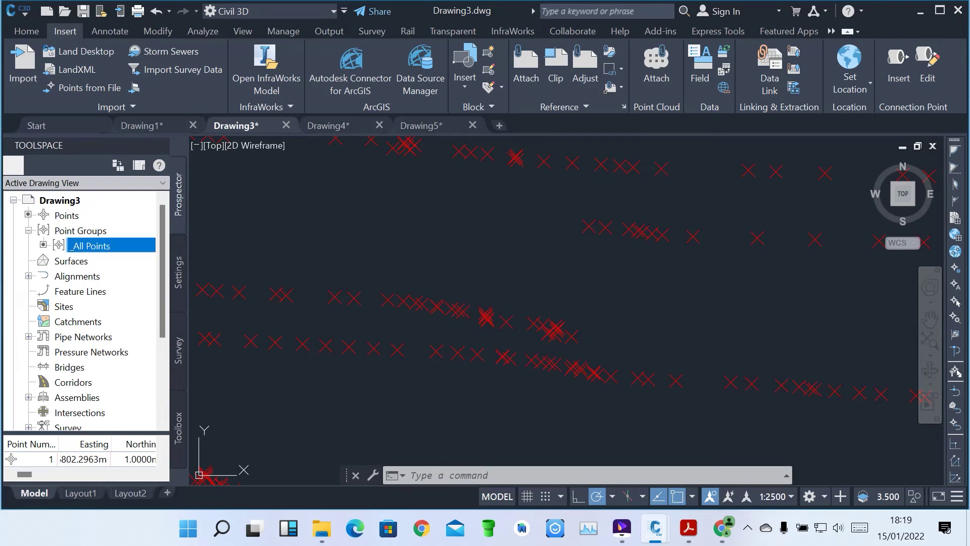
pyautogui.rightClick(101, 245)
pyautogui.click(132, 204)
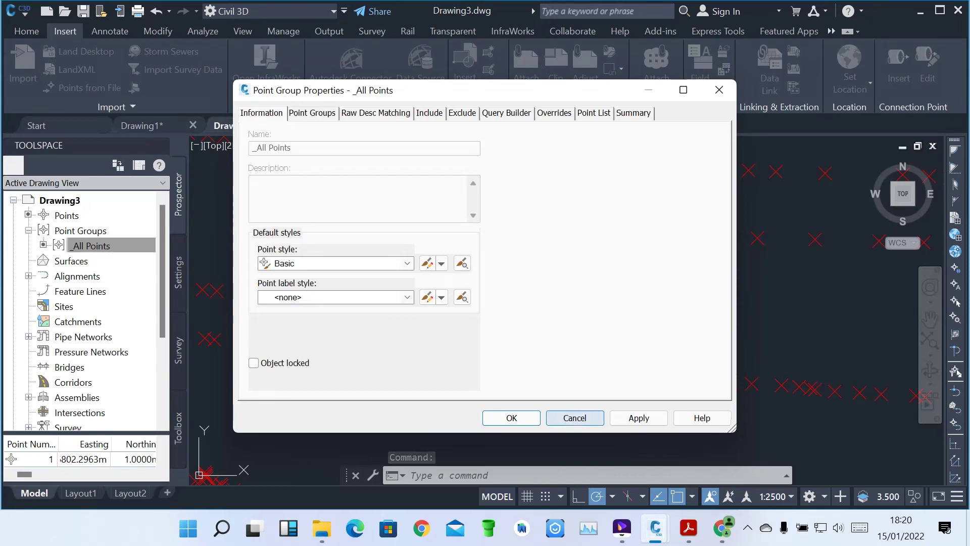
pyautogui.click(574, 417)
pyautogui.scroll(-6, 552, 321)
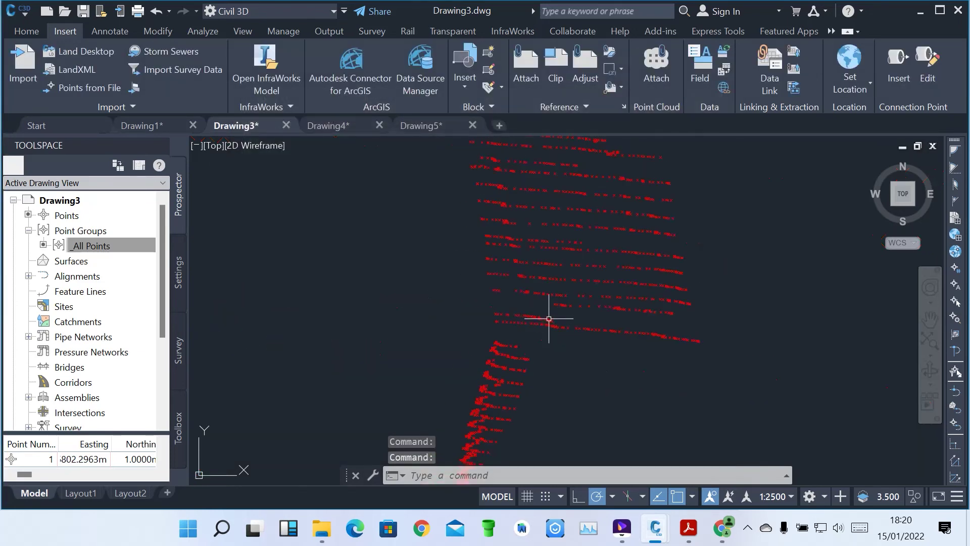
pyautogui.scroll(6, 571, 224)
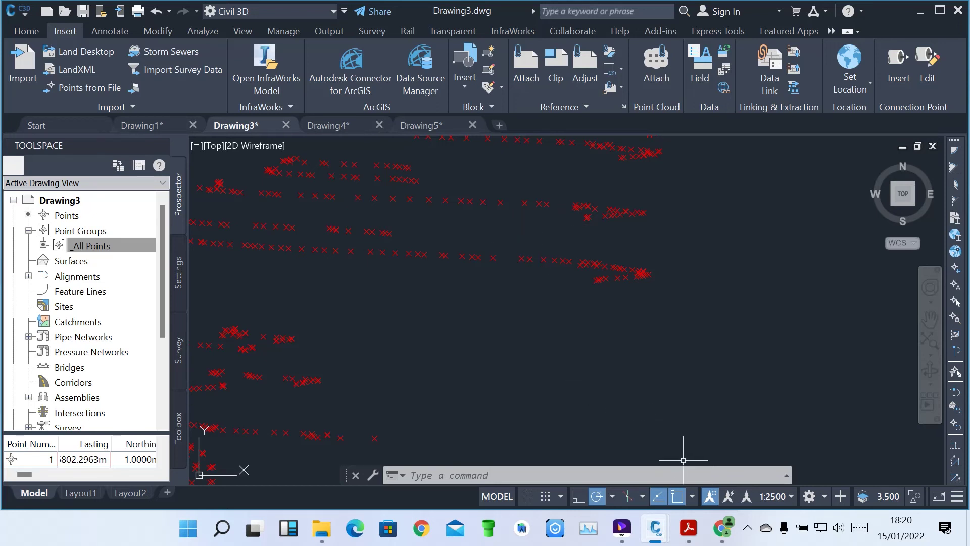
pyautogui.moveTo(622, 528)
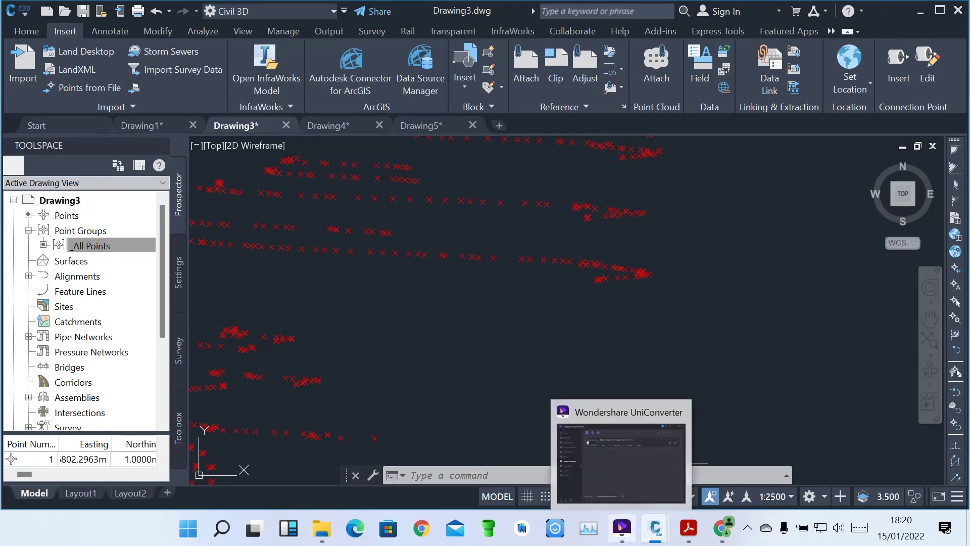